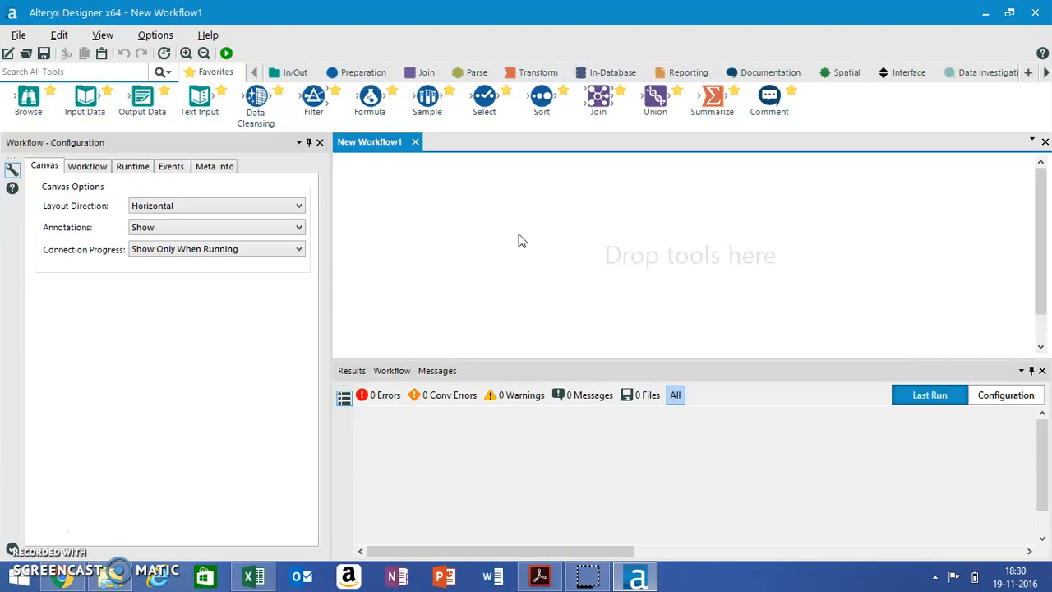
- Place an Input Data tool on the empty workflow canvas
left_click(297, 75)
left_click_drag(200, 116, 206, 117)
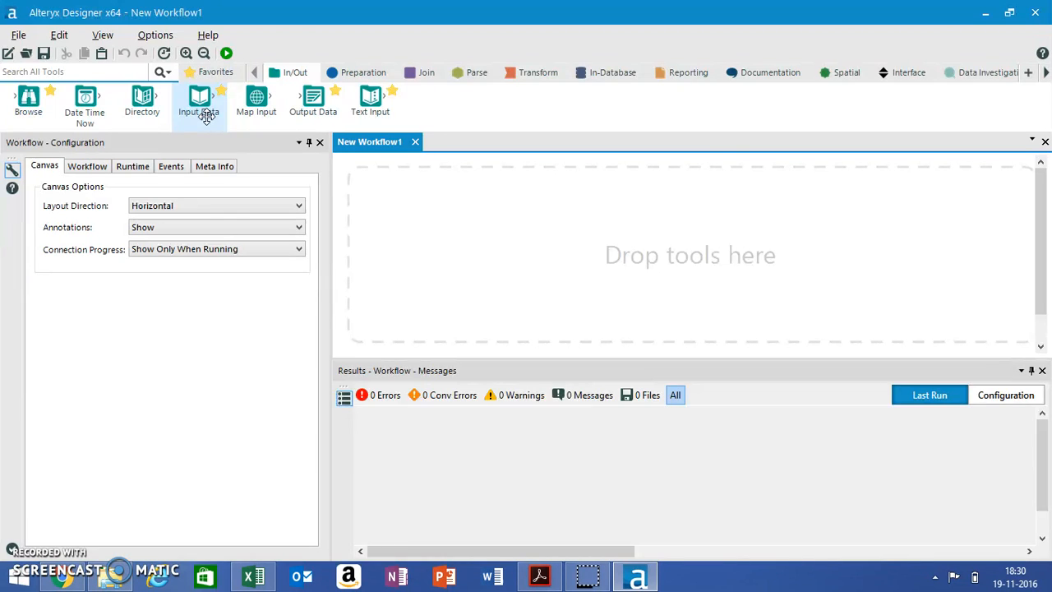
left_click_drag(206, 117, 372, 211)
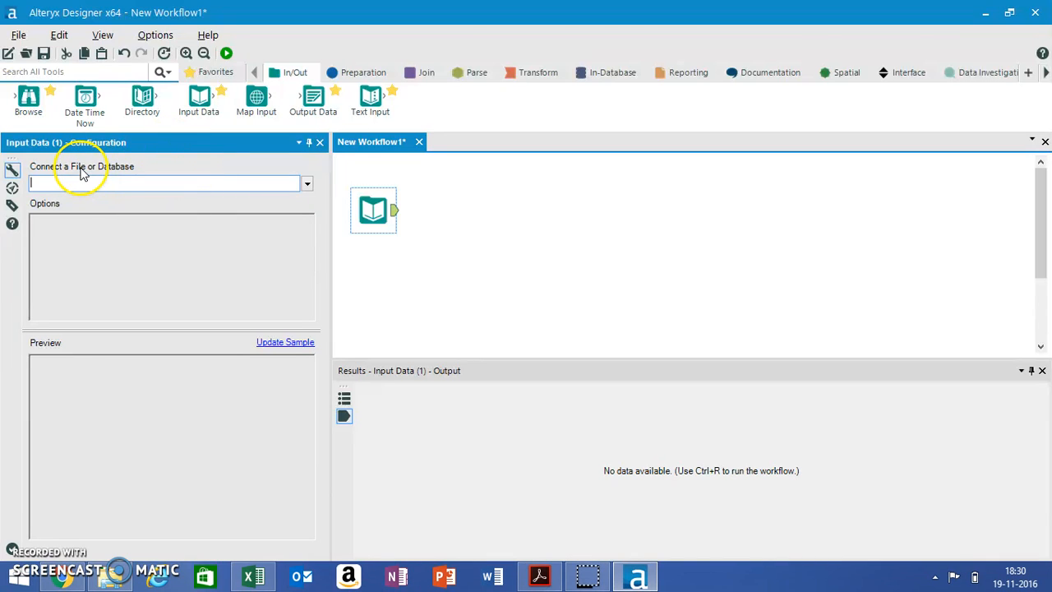
- Connect the Input Data tool to the Cust_wTransactions Excel file in the SampleData folder
left_click(306, 184)
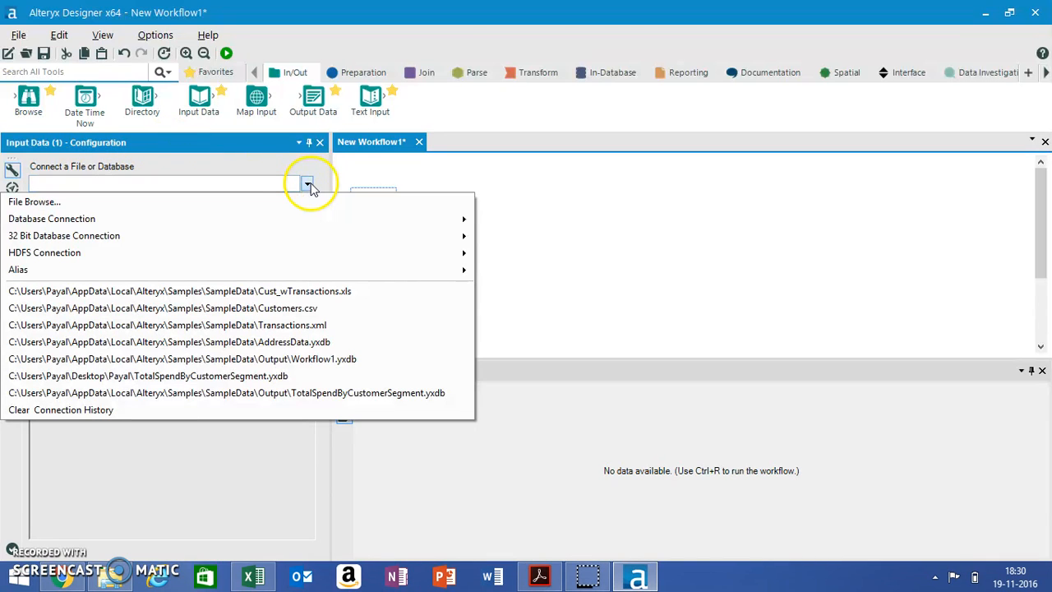
left_click(272, 206)
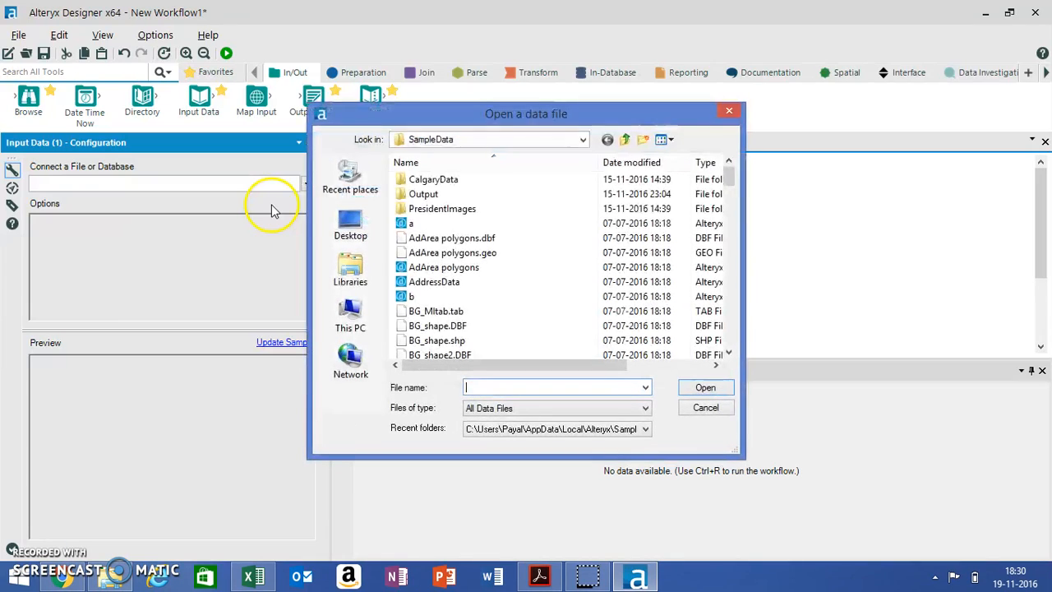
left_click(581, 141)
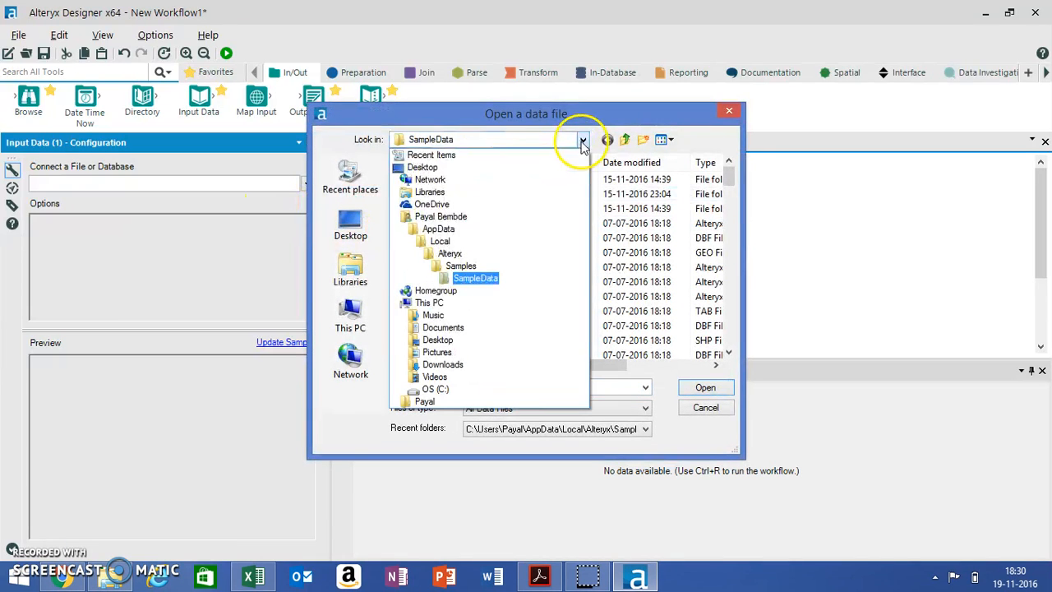
left_click(470, 279)
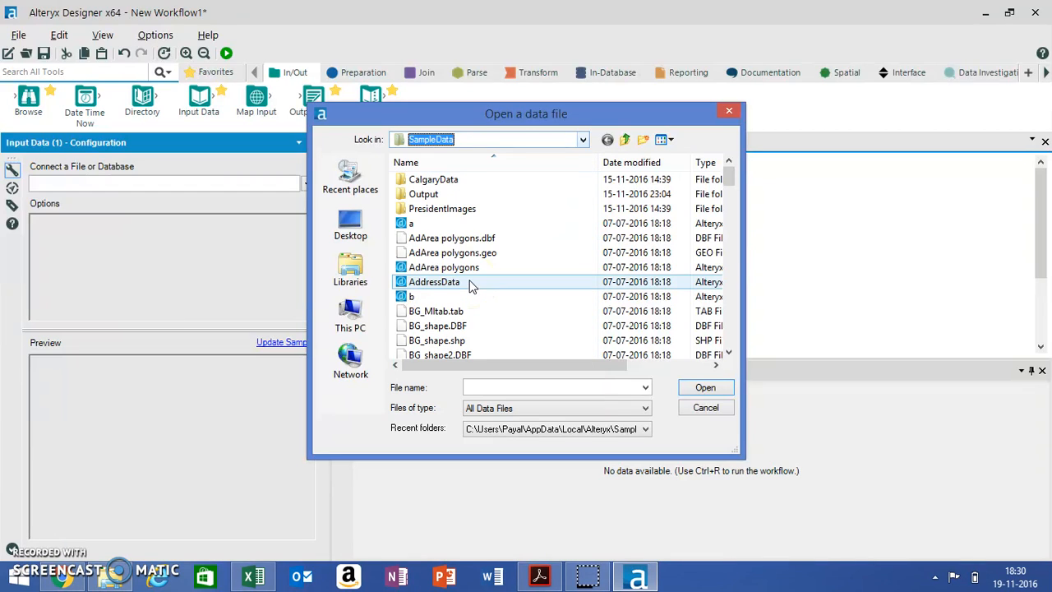
left_click(467, 254)
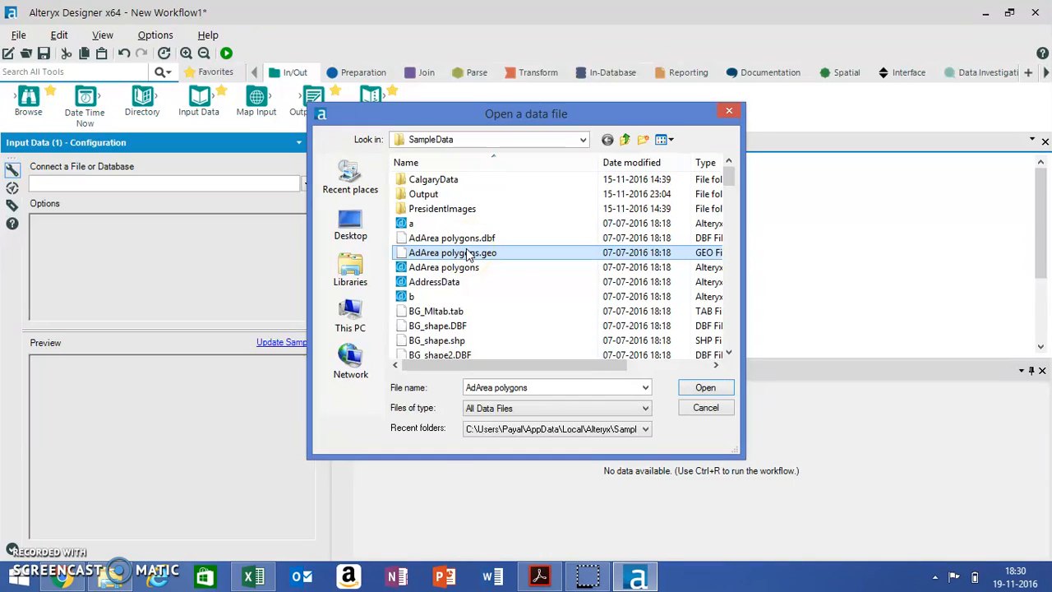
type("cu")
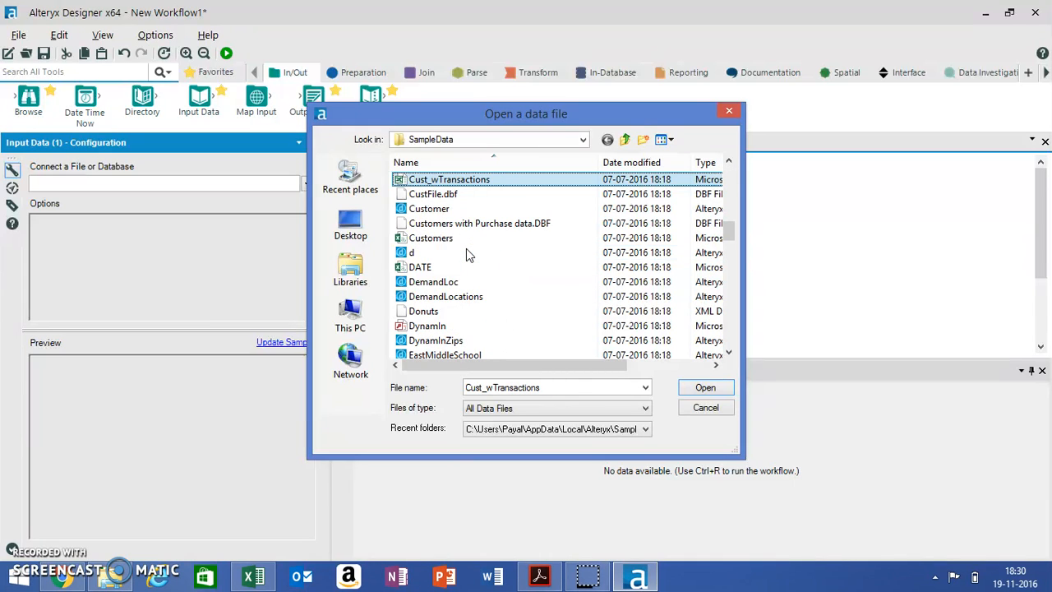
left_click(465, 185)
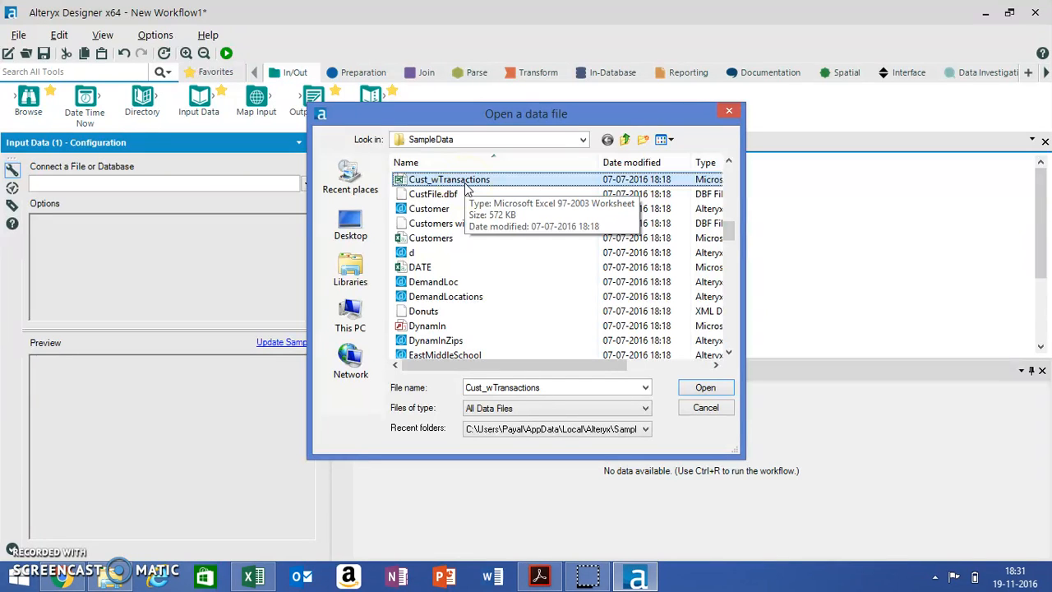
left_click(708, 386)
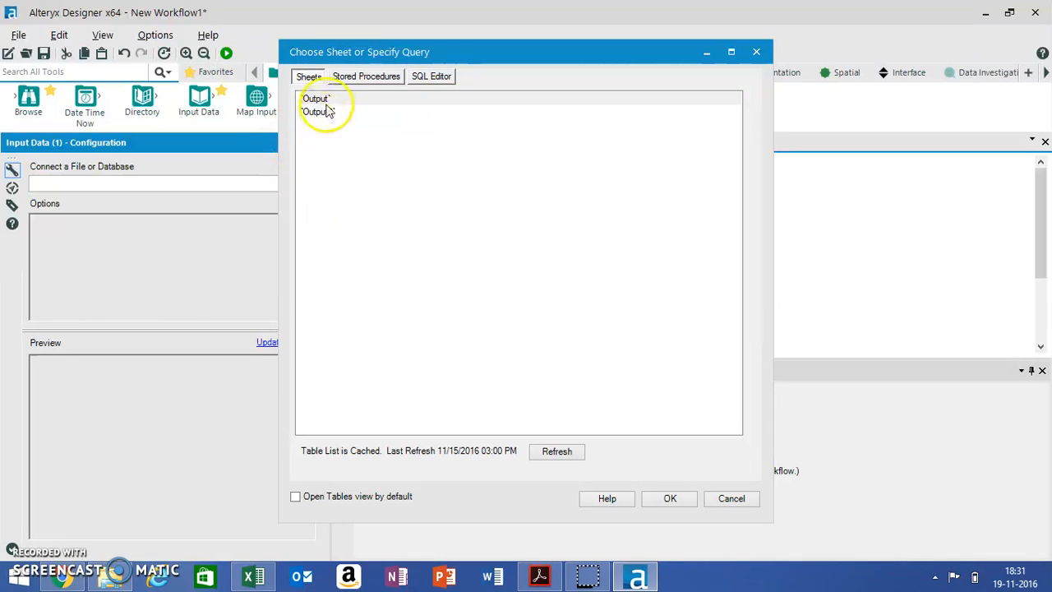
- Load the Output$ sheet into the Input Data tool and look through the preview's rows and columns
left_click(332, 100)
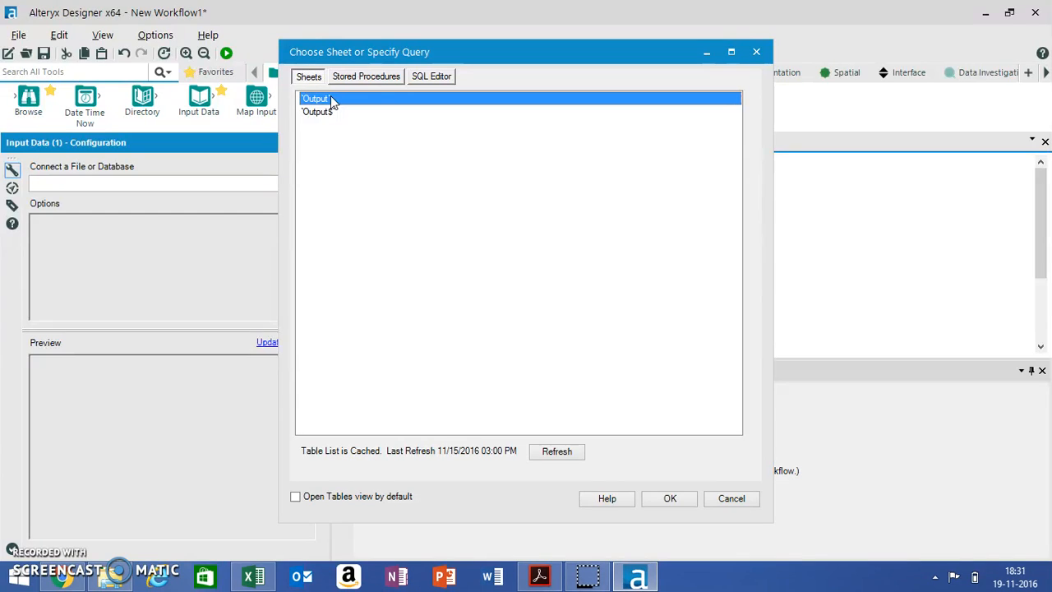
left_click(329, 113)
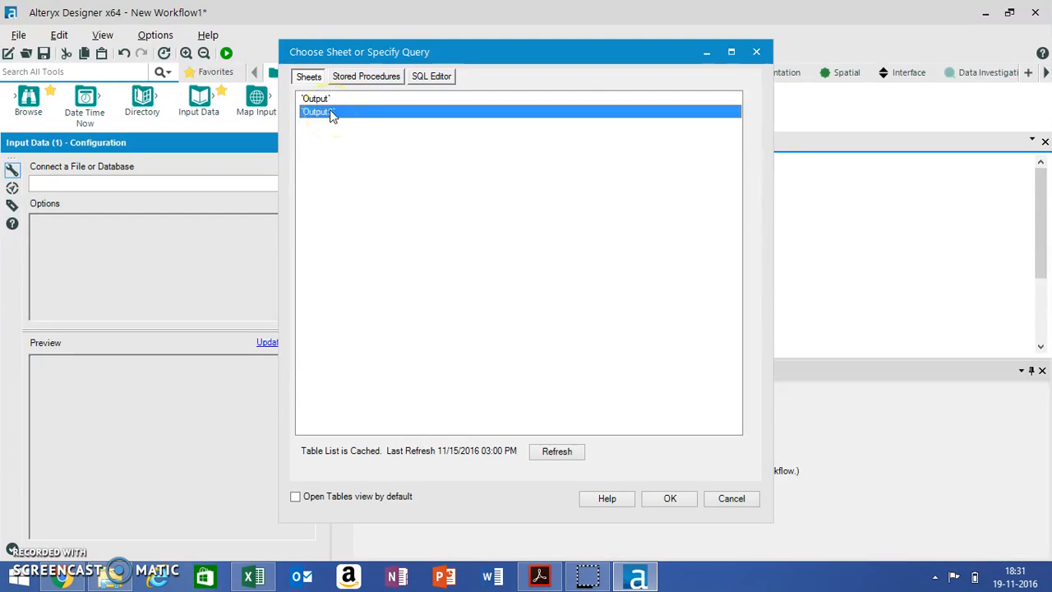
left_click(674, 497)
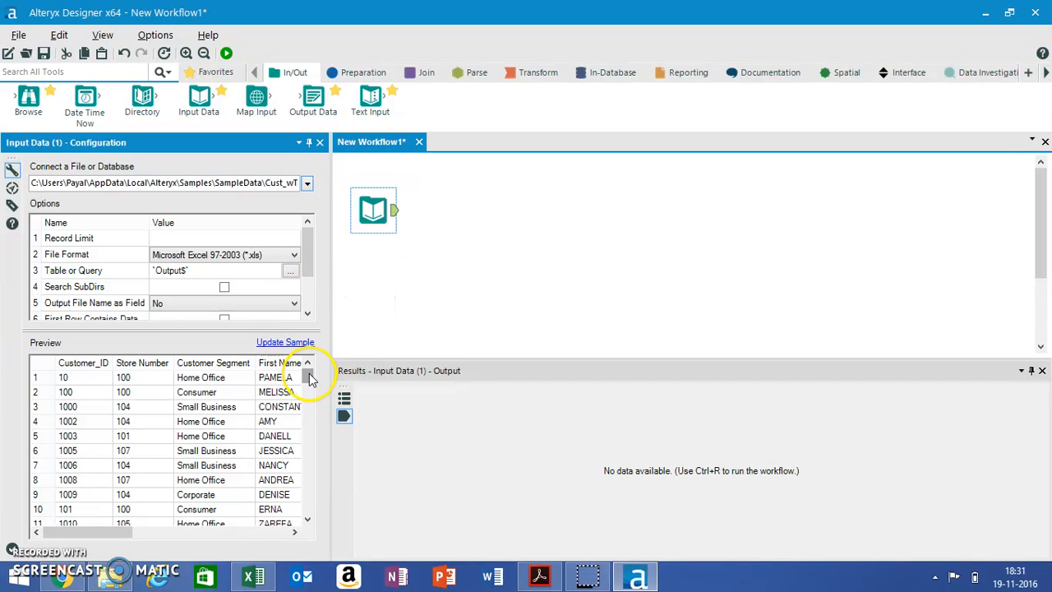
left_click_drag(309, 376, 327, 573)
left_click_drag(308, 379, 319, 514)
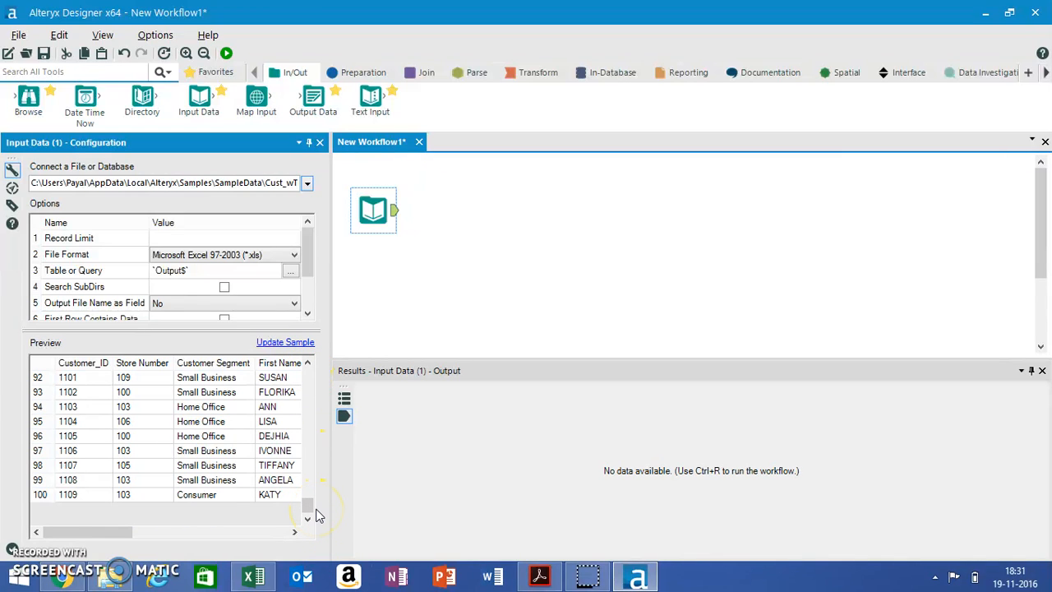
left_click_drag(129, 532, 289, 531)
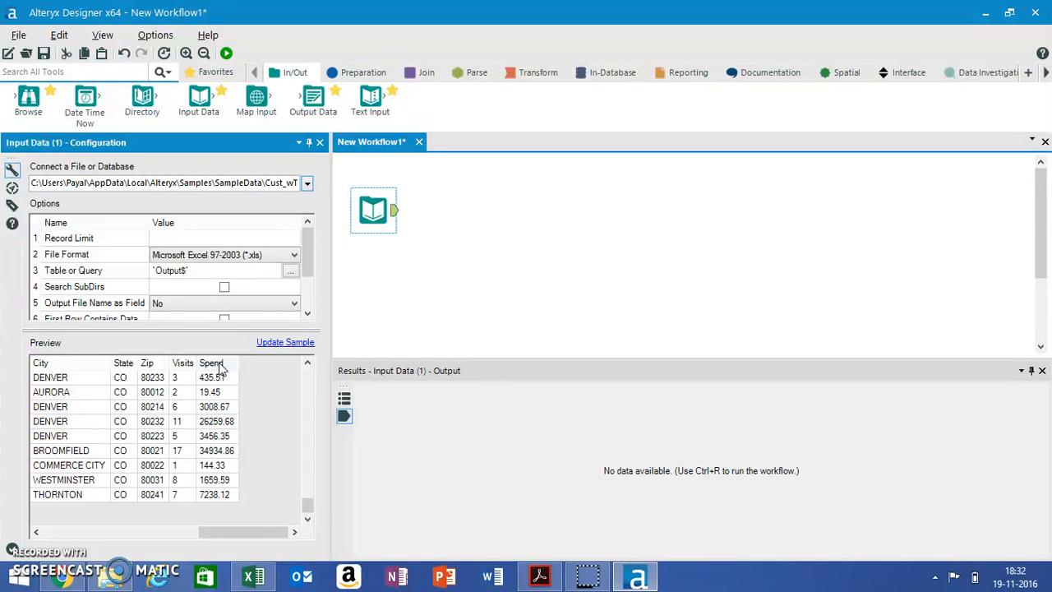
- Add a Tile tool connected to the Input Data tool, using Smart Tile on the Visits field
left_click(364, 73)
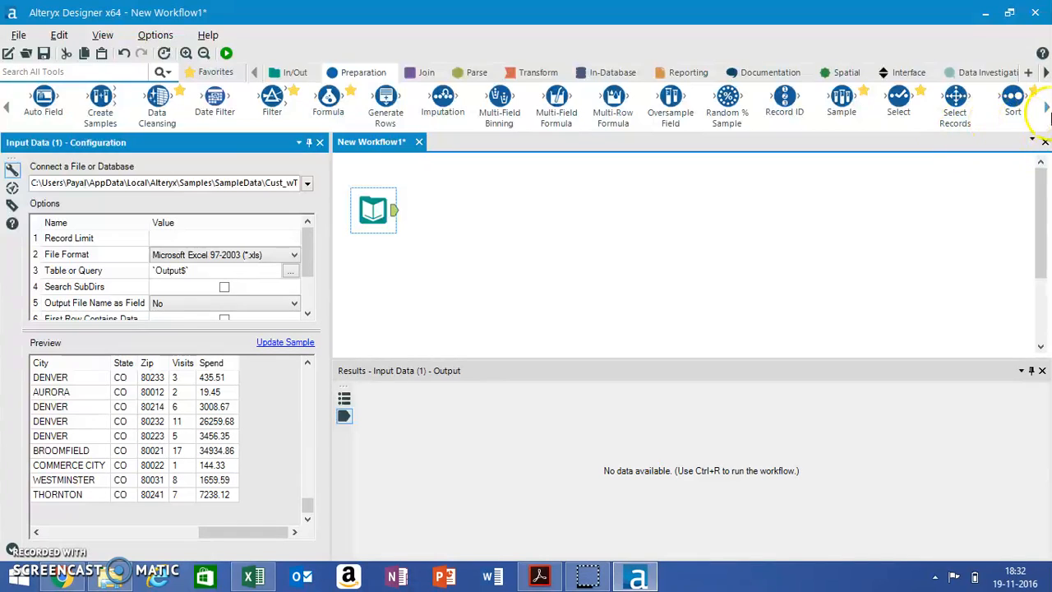
left_click(1045, 109)
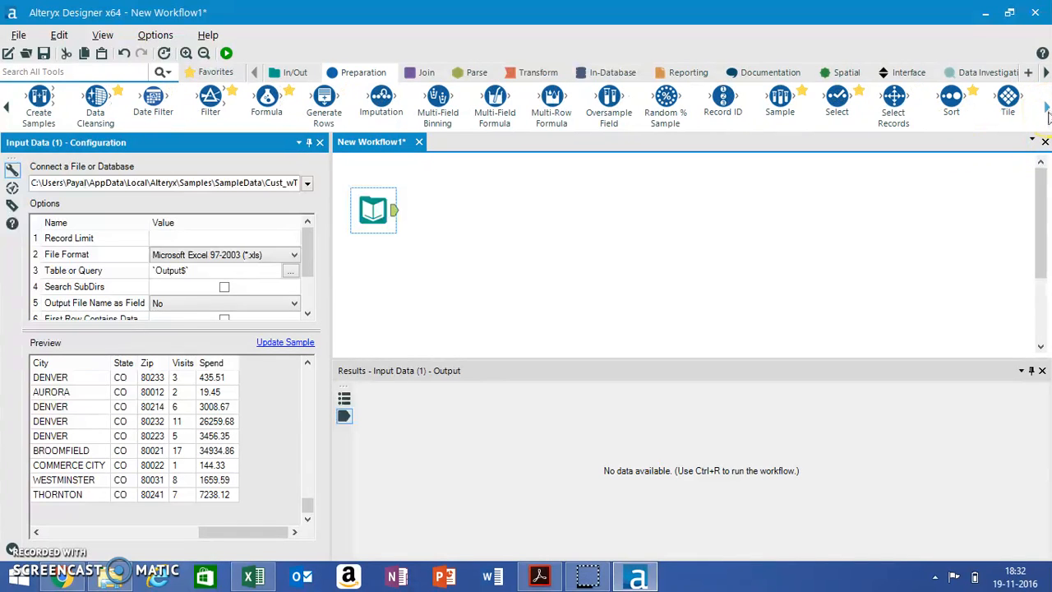
left_click(1007, 98)
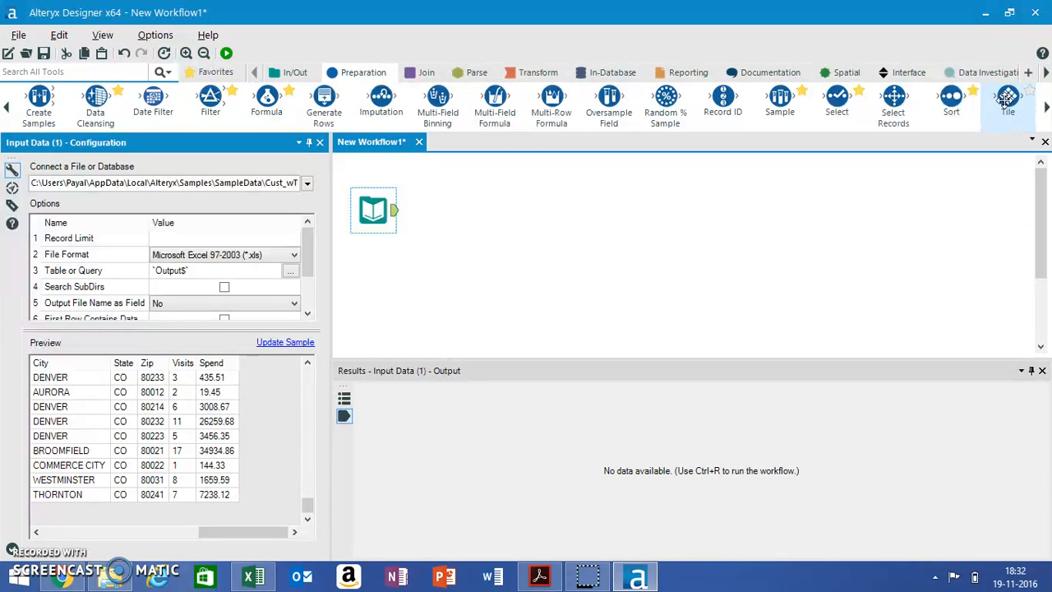
left_click_drag(1007, 98, 466, 210)
left_click_drag(463, 208, 464, 209)
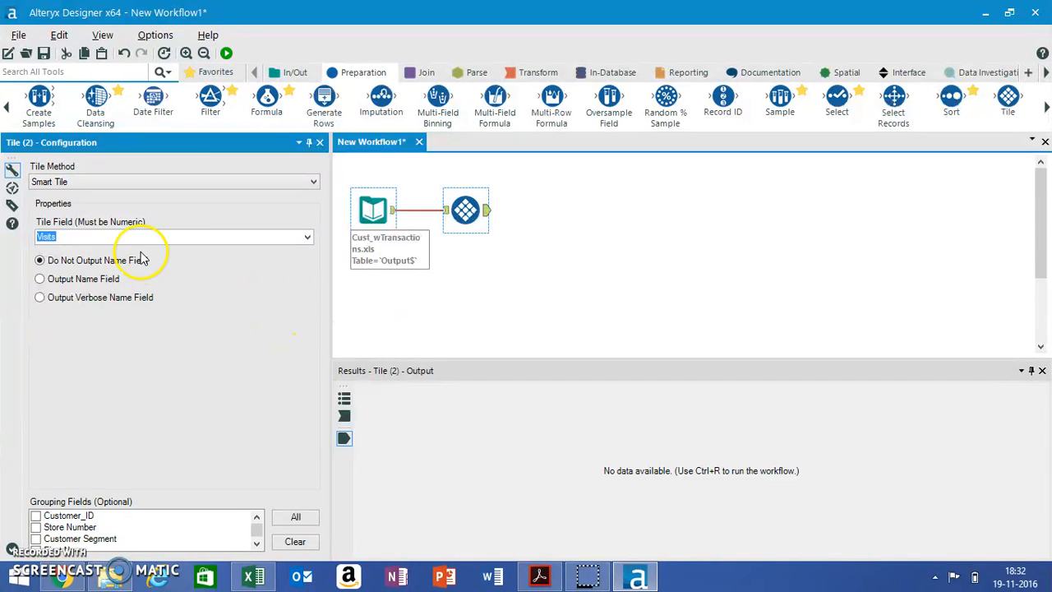
left_click(308, 239)
left_click(294, 251)
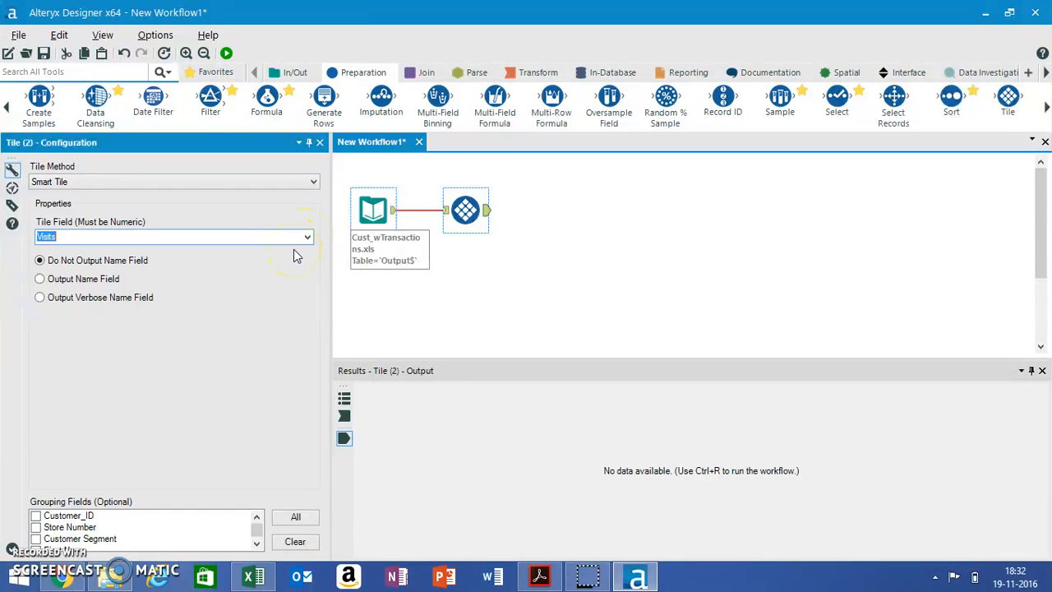
- Run the workflow and examine the Visits, Tile_Num and Tile_SequenceNum columns from the first to the last record
left_click(226, 54)
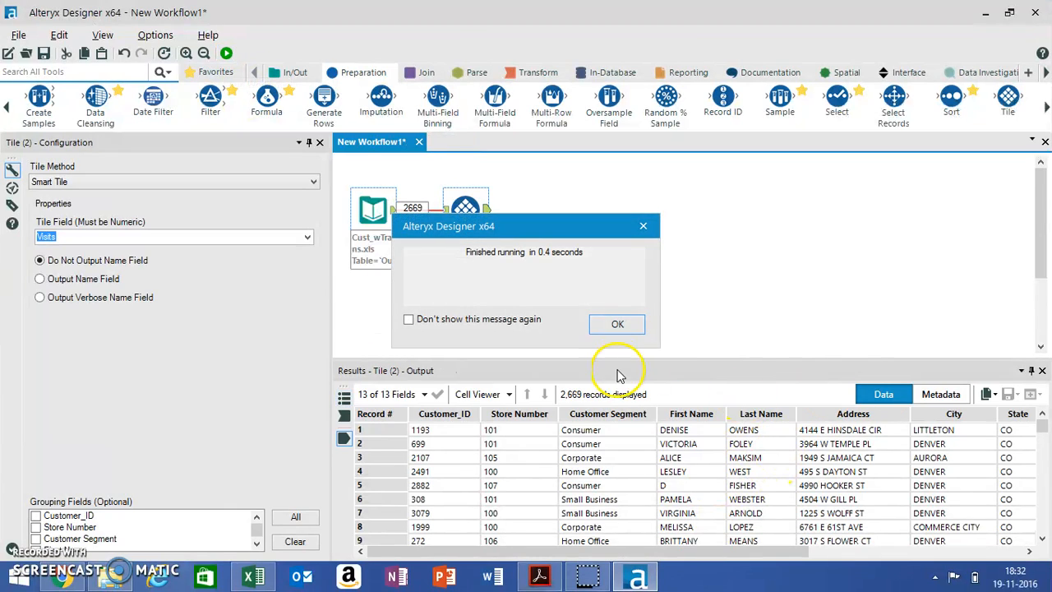
left_click(617, 324)
left_click_drag(791, 557, 1028, 555)
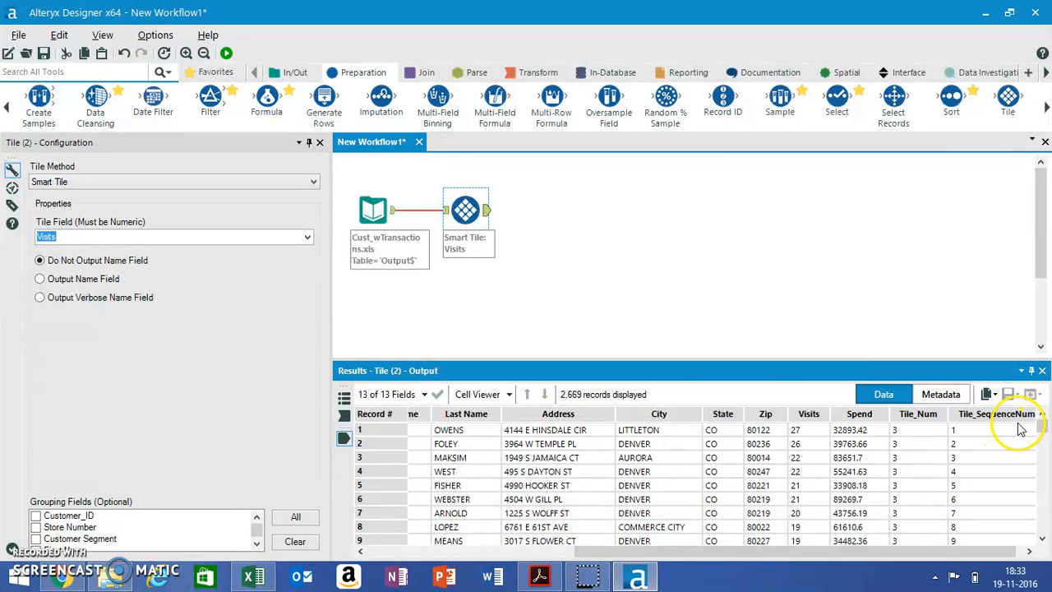
left_click(1029, 552)
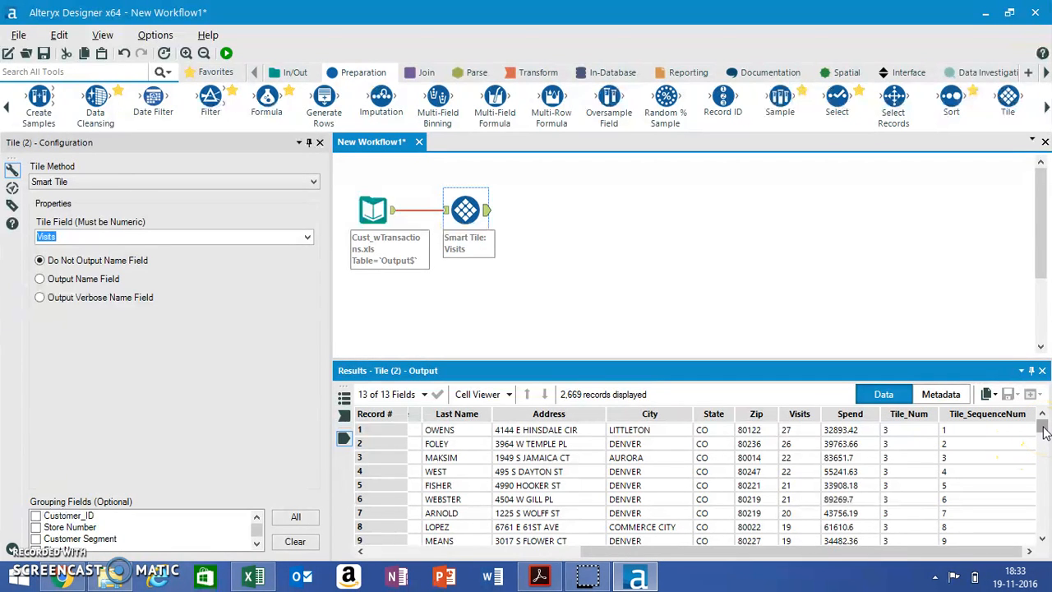
left_click_drag(1043, 433, 1031, 532)
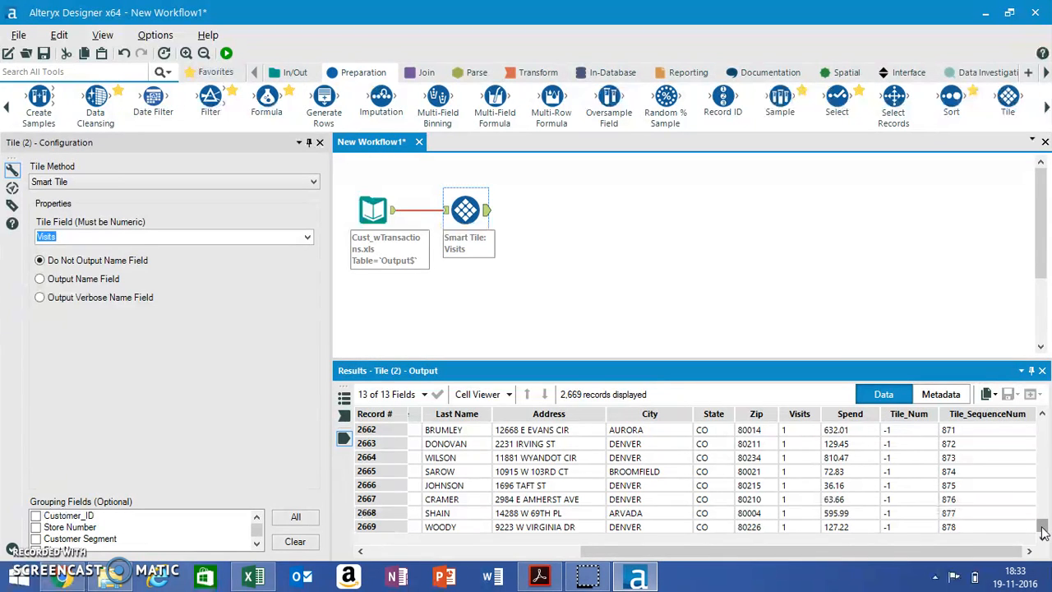
left_click_drag(1042, 532, 1045, 425)
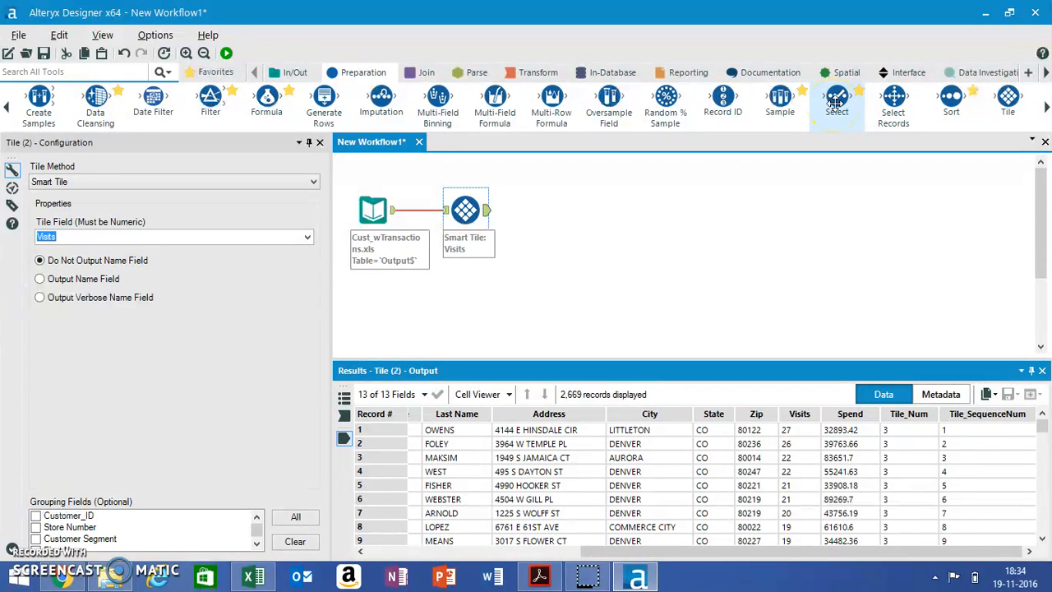
- Connect a Select tool after the Tile tool and exclude the Tile_SequenceNum field
left_click_drag(834, 100, 548, 210)
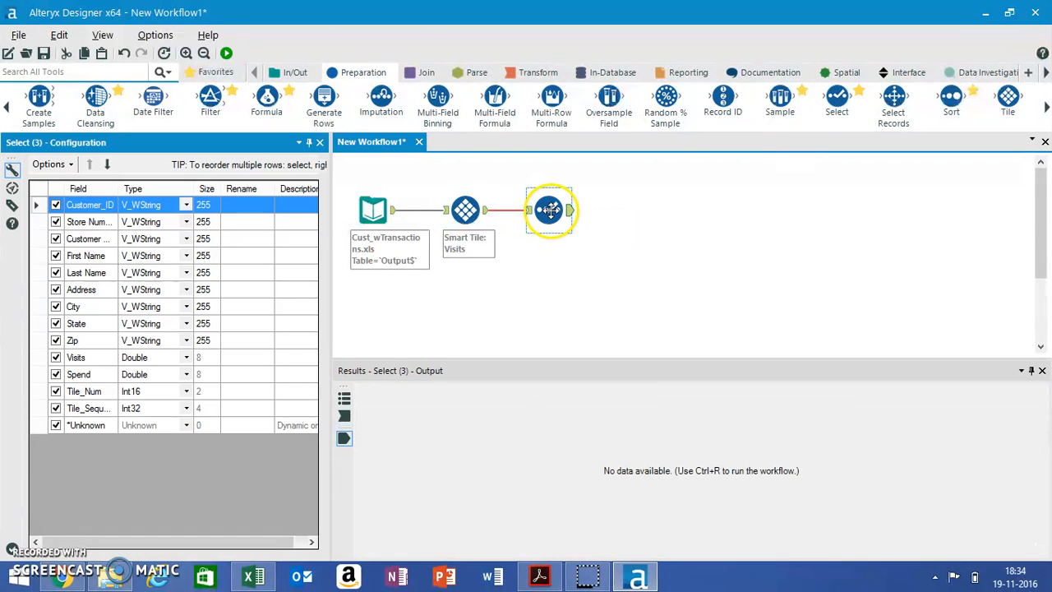
double_click(117, 188)
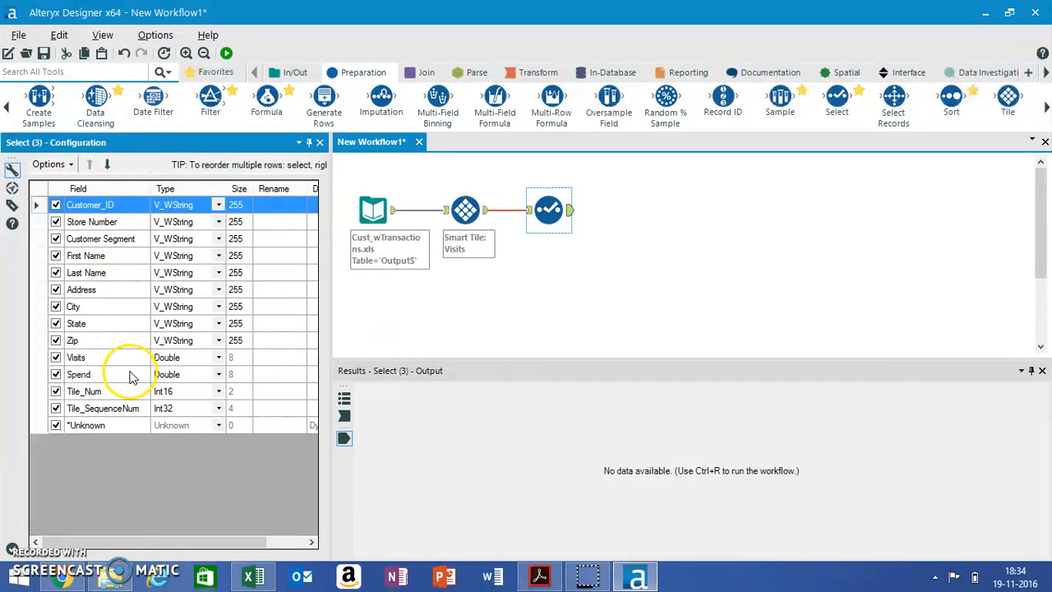
left_click(56, 408)
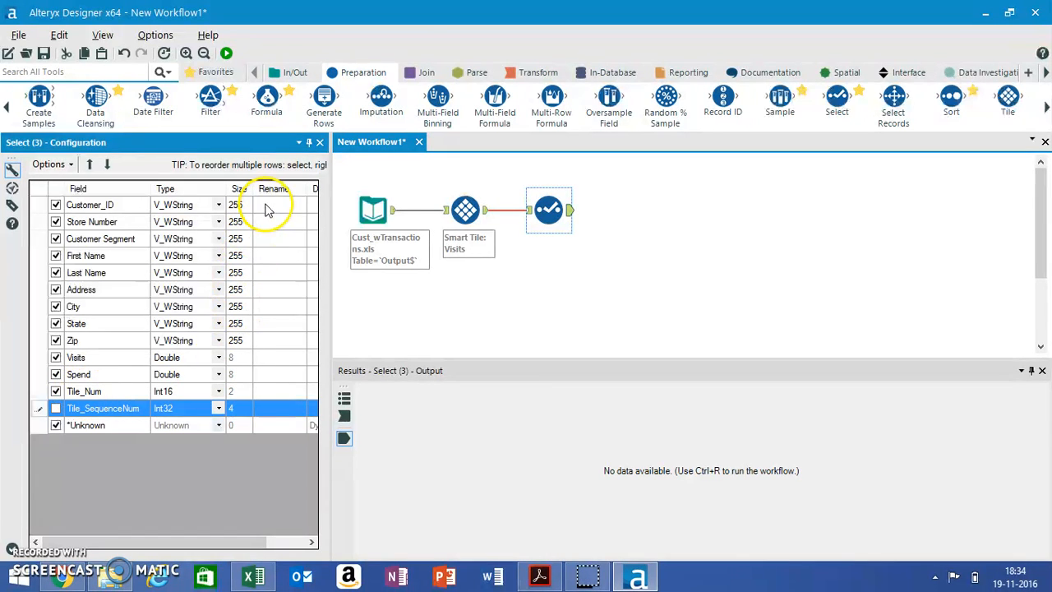
- Rename the Tile_Num field to VGROUP in the Select tool and run the workflow
left_click(275, 392)
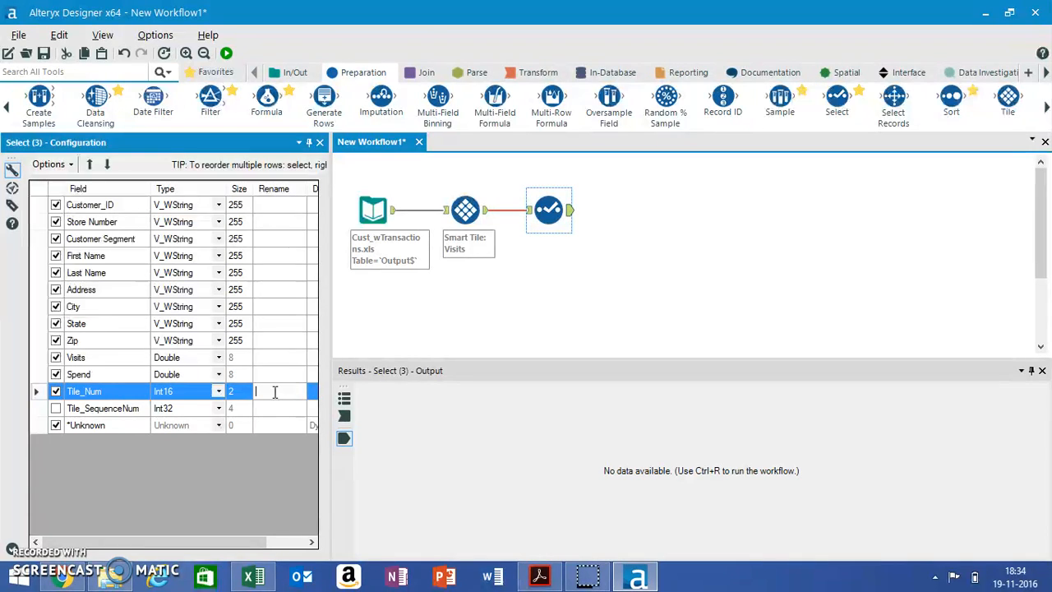
type("VGROUP")
left_click(229, 59)
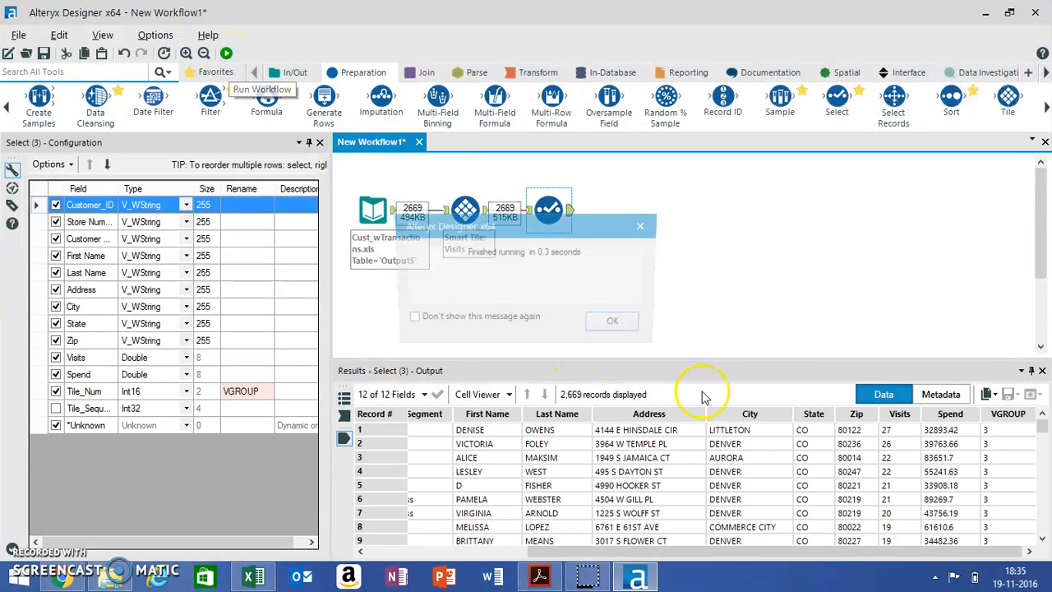
left_click(632, 332)
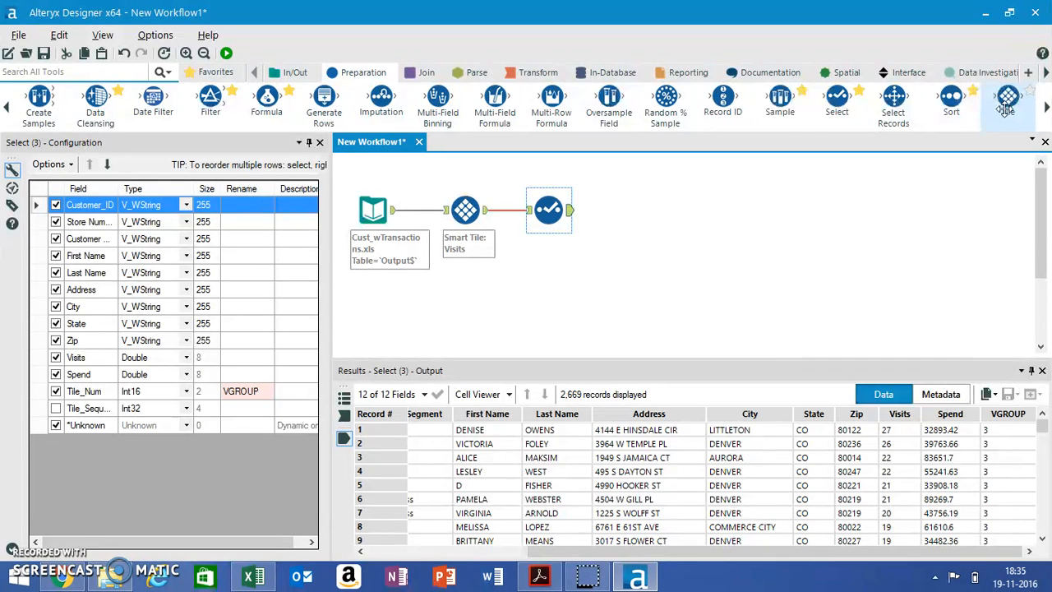
- Add a second Tile tool connected to the Select tool and set its tile field to Spend
mouse_move(1005, 108)
left_click_drag(1005, 108, 631, 207)
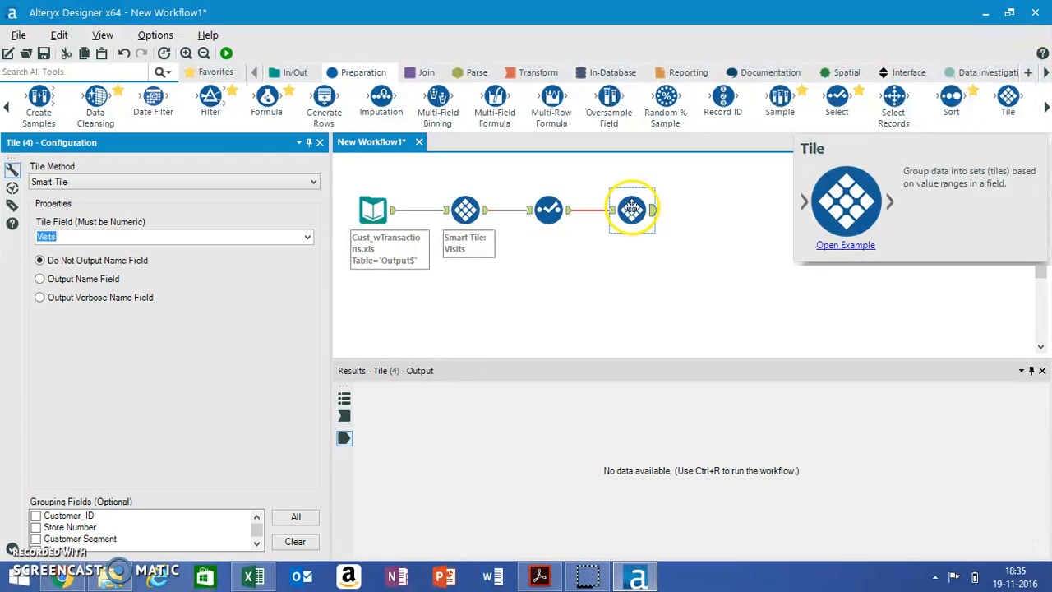
left_click(307, 239)
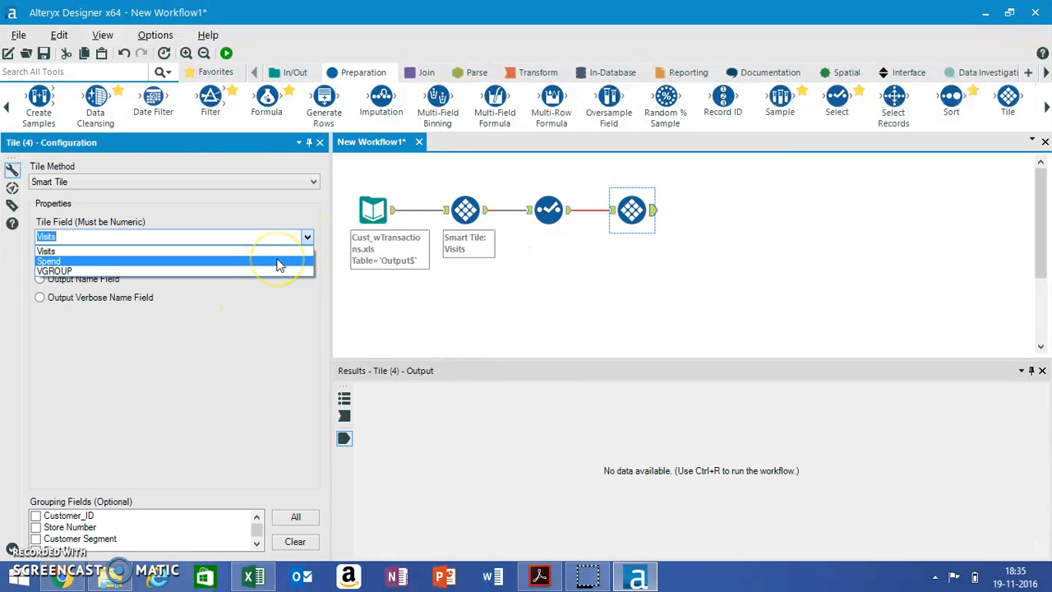
left_click(277, 261)
- Run the workflow and examine the Spend, VGROUP and Tile_Num columns down to the last record
left_click(227, 54)
left_click(617, 326)
left_click_drag(901, 554, 980, 553)
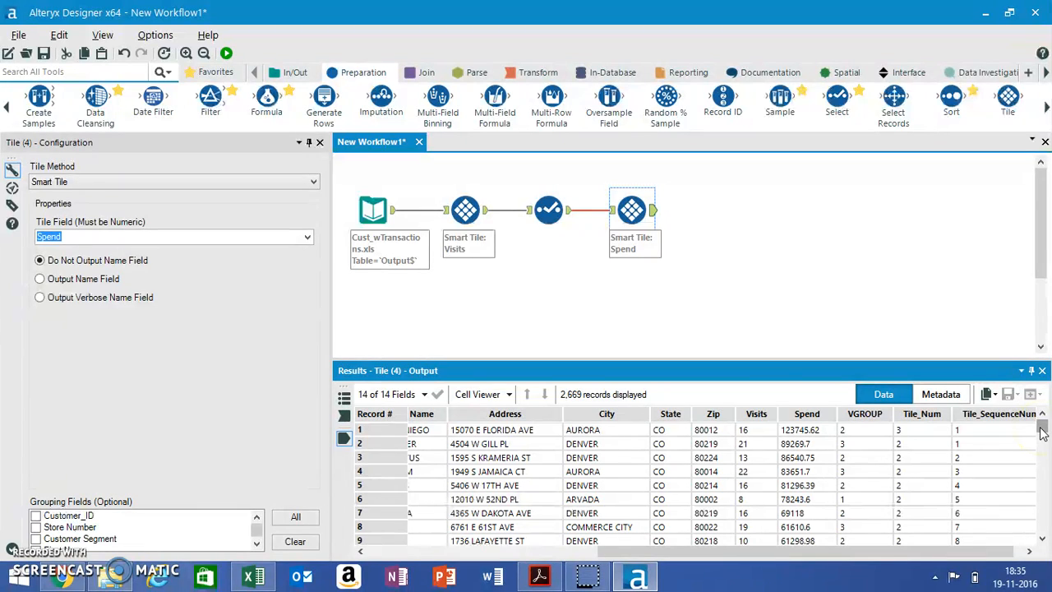
left_click_drag(1041, 433, 1044, 534)
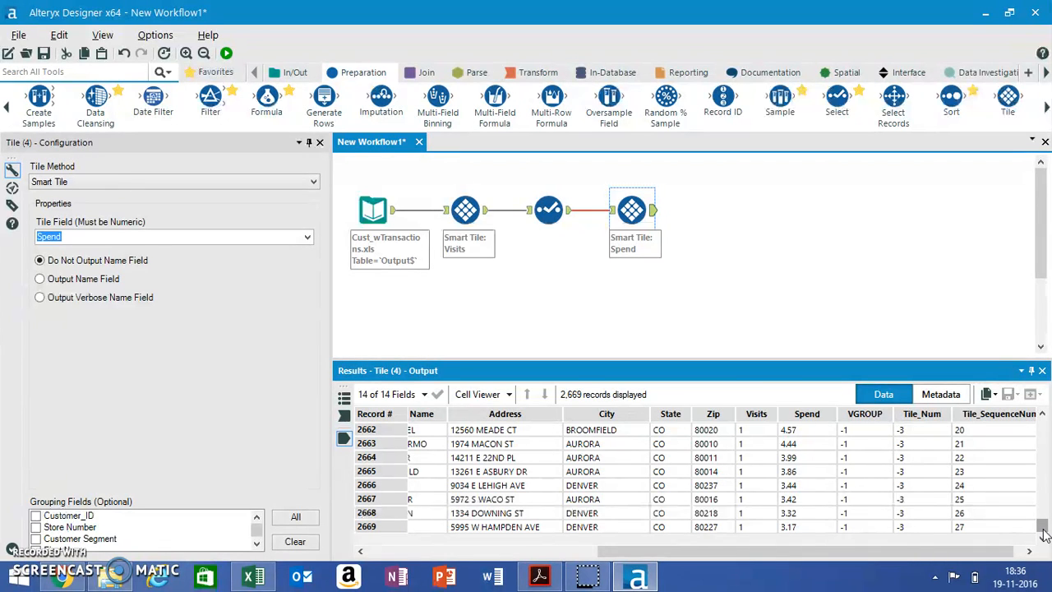
- Connect a Select tool after the Spend Tile tool and exclude the Tile_SequenceNum field
left_click_drag(1042, 530, 1045, 427)
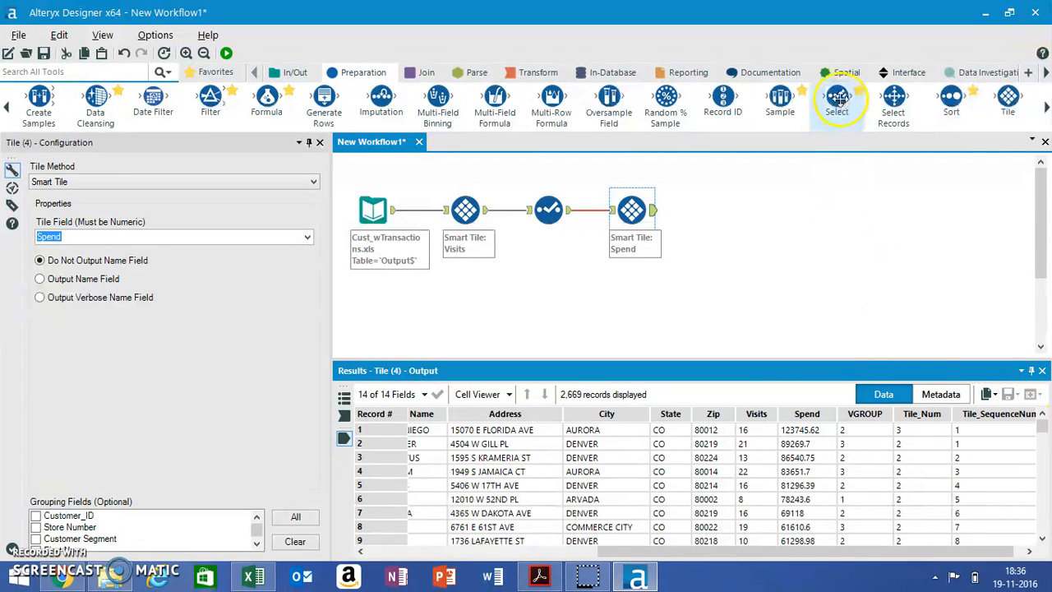
left_click_drag(836, 105, 727, 212)
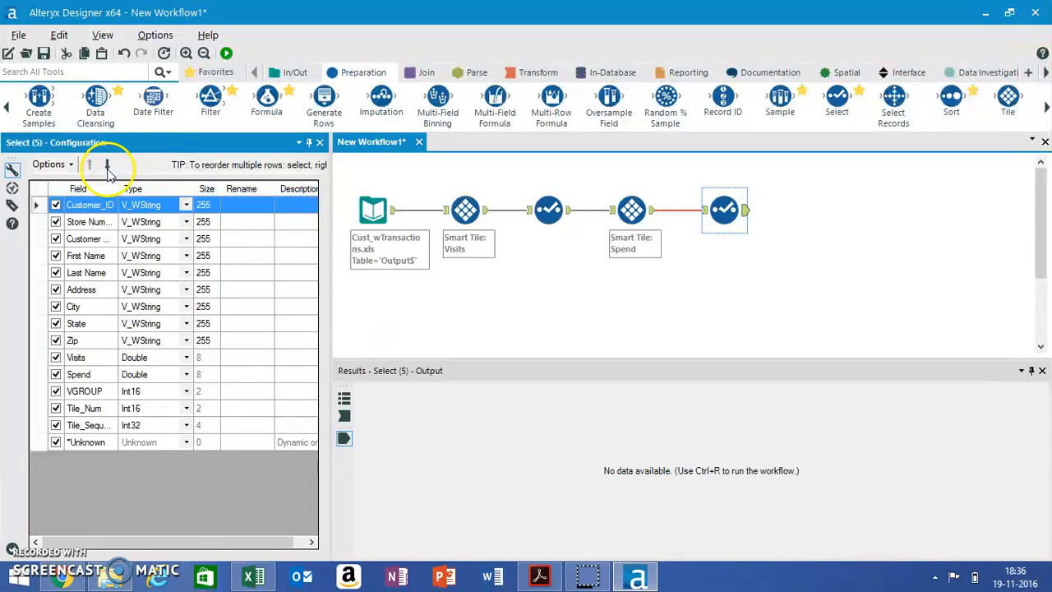
left_click(58, 427)
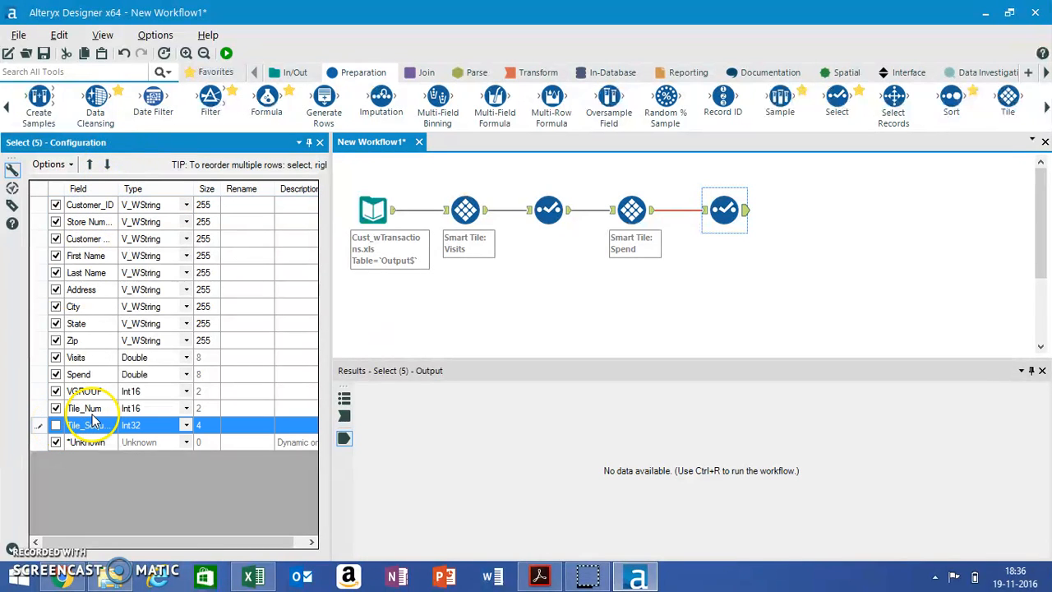
- Rename the Tile_Num field to SGROUP in the second Select tool and run the workflow
left_click(250, 409)
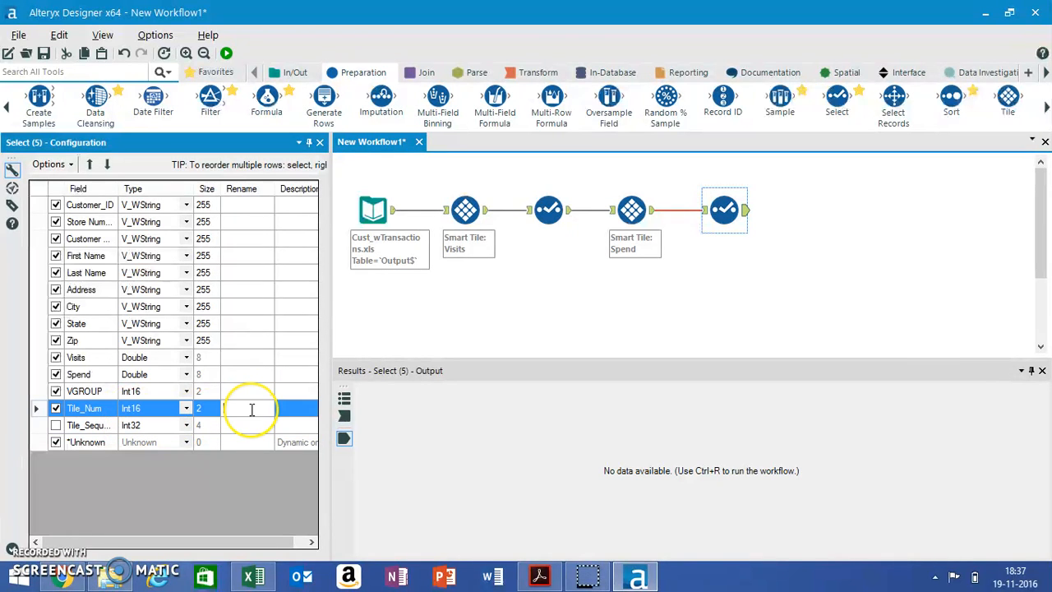
type("SGROUP")
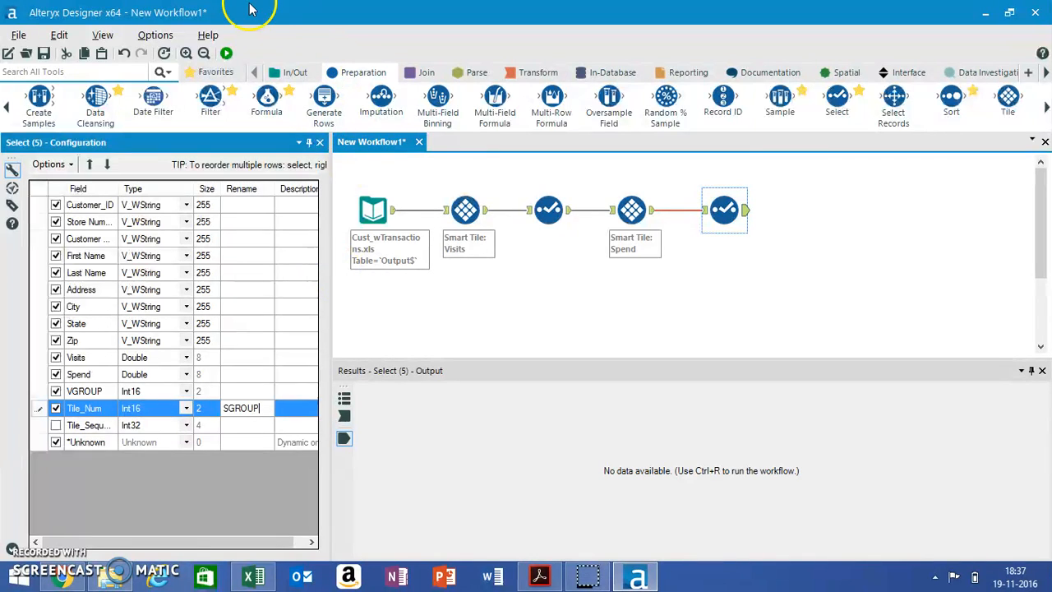
left_click(227, 54)
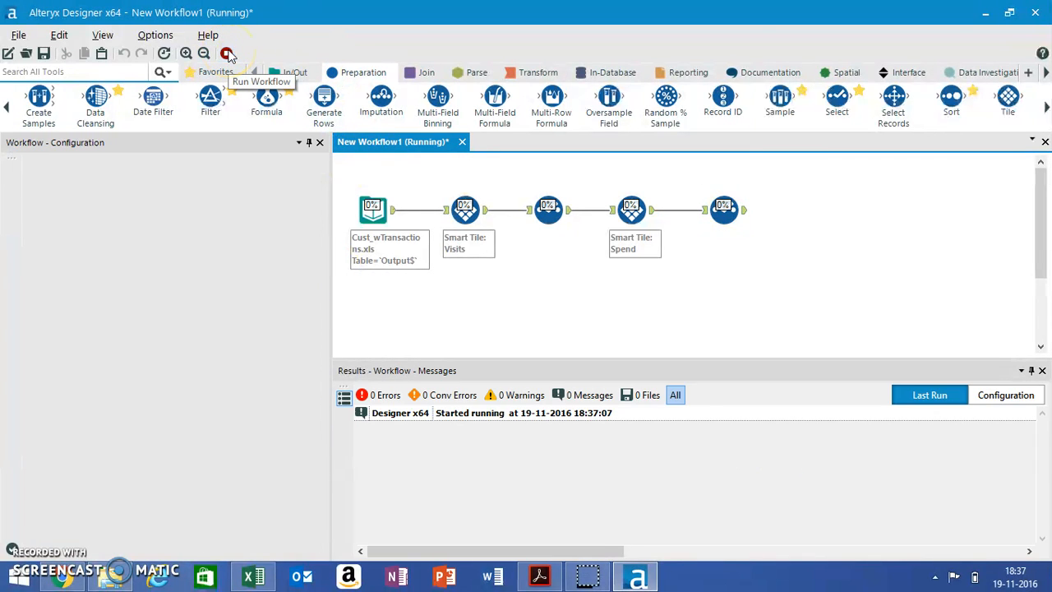
left_click(617, 323)
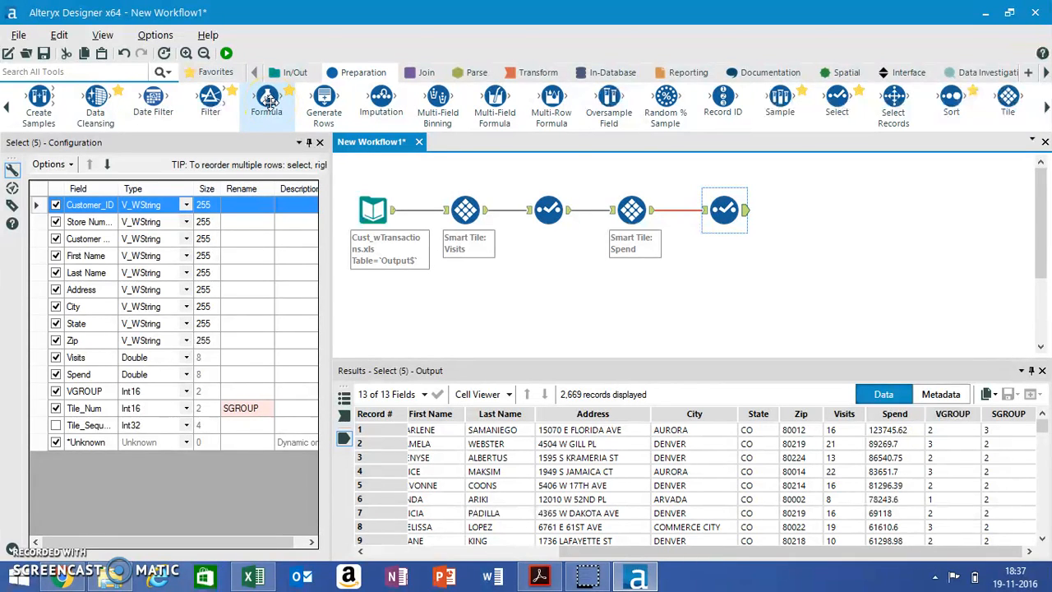
- Connect a Formula tool after the second Select tool and define an output field named ValueTotal of type String
left_click_drag(267, 101, 808, 210)
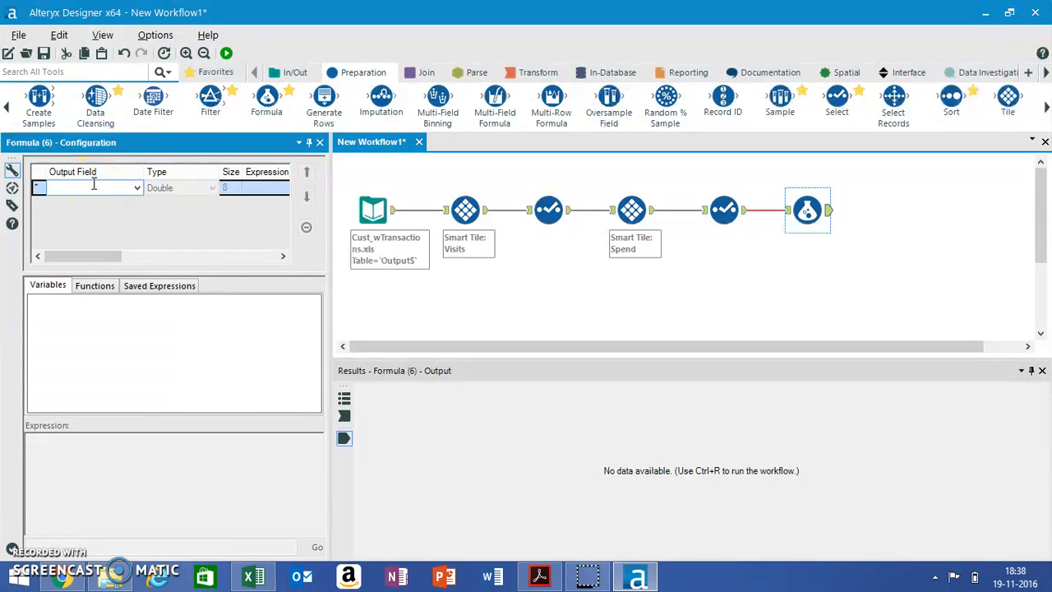
type("ValueTotal")
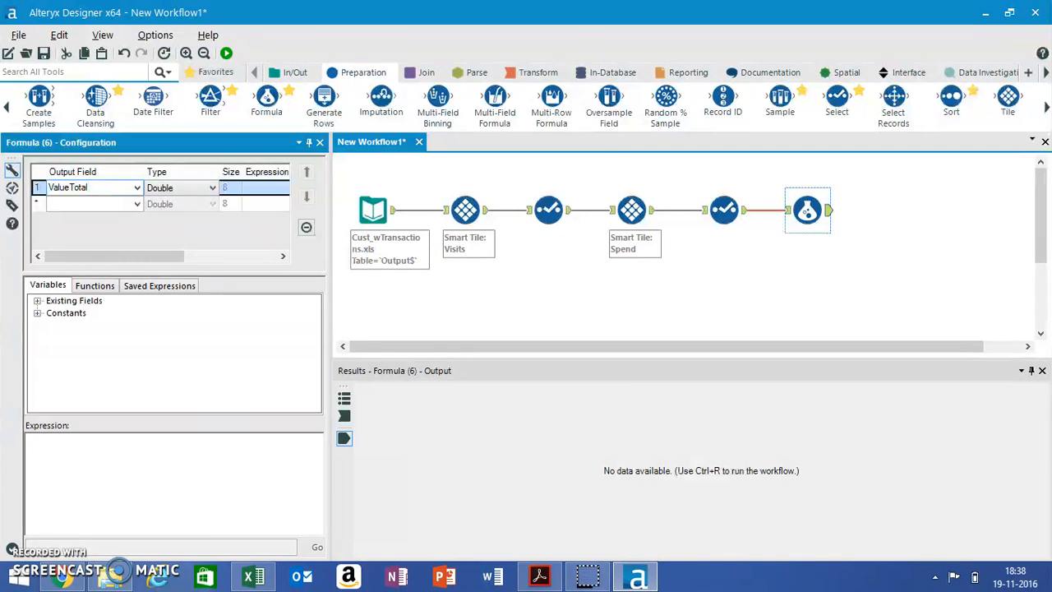
left_click(213, 189)
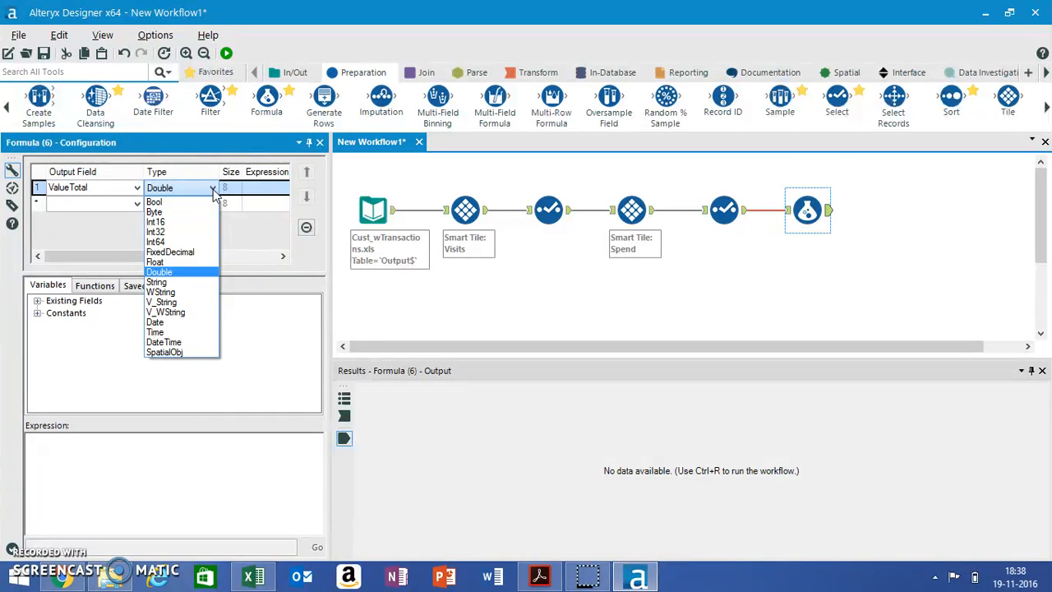
left_click(185, 283)
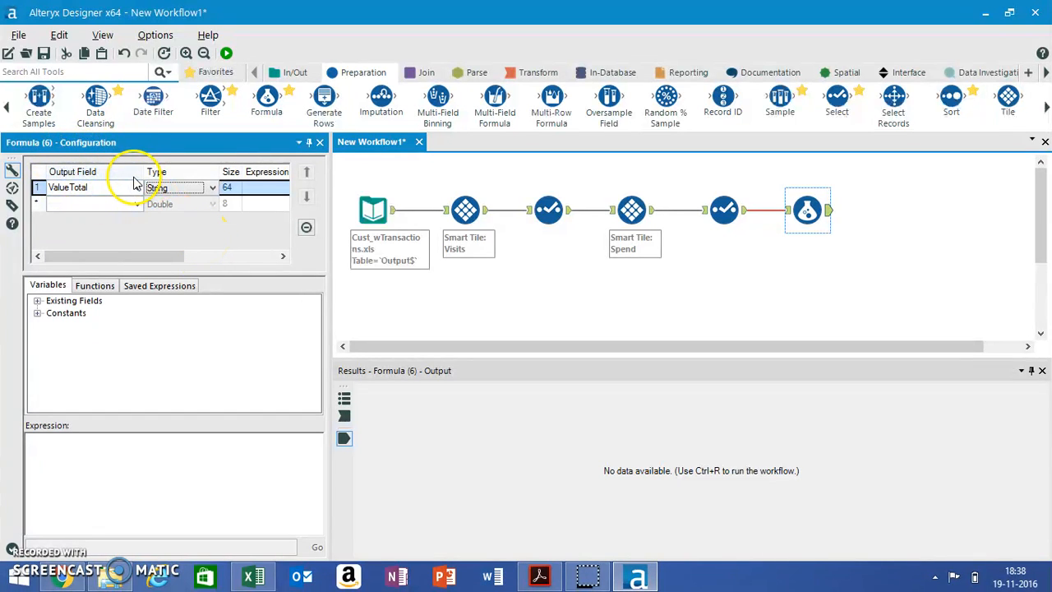
- Insert the conditional function template IF c THEN t ELSE f ENDIF into the ValueTotal expression
left_click(93, 286)
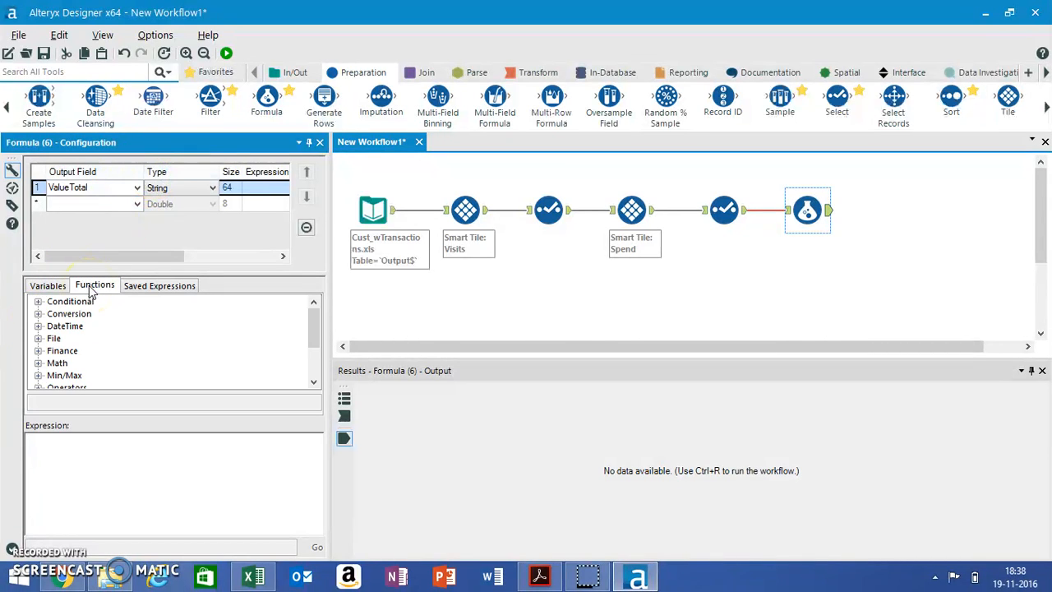
left_click(37, 302)
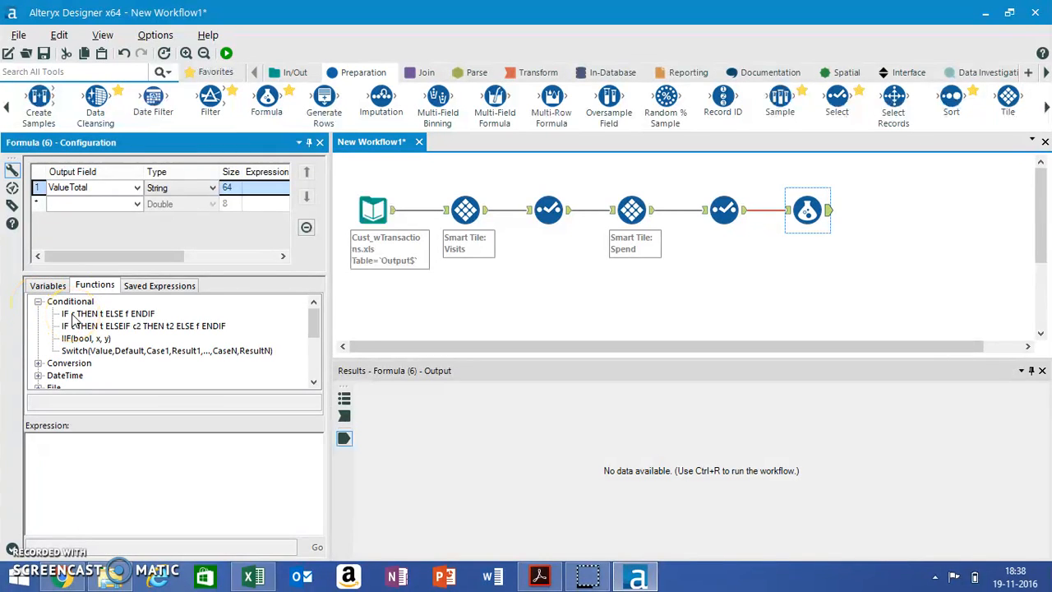
double_click(72, 314)
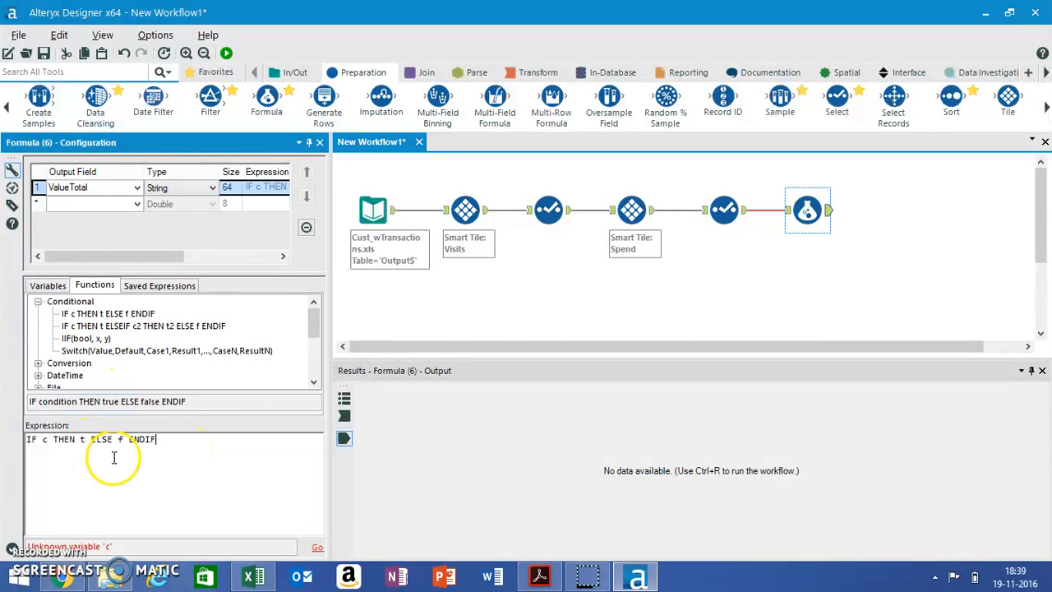
- Replace the condition placeholder c in the ValueTotal expression with [VGROUP] + [SGROUP] > 3
left_click(52, 439)
key("BackSpace")
key("BackSpace")
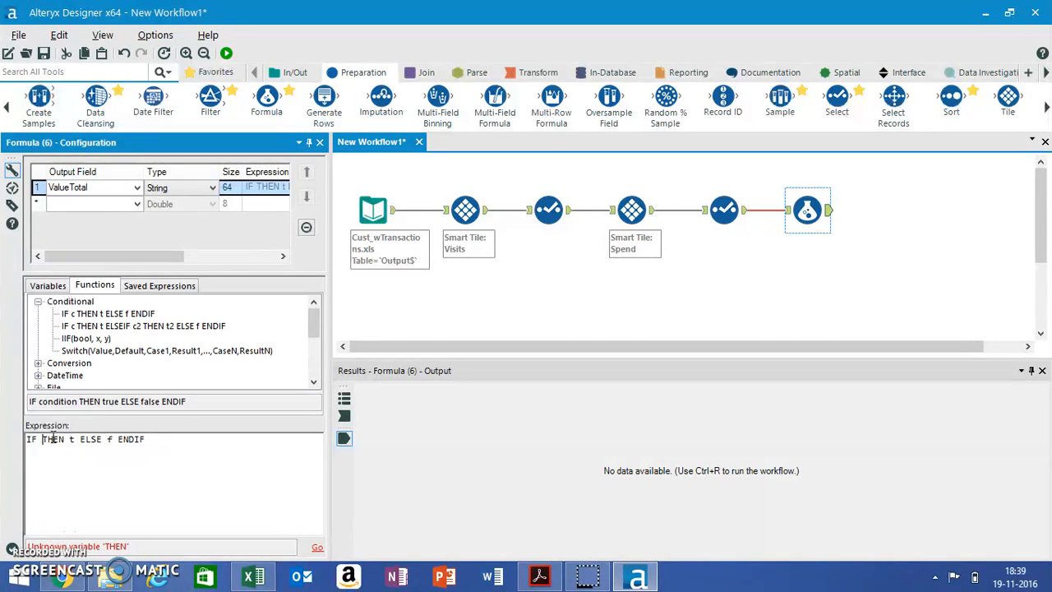
left_click(48, 285)
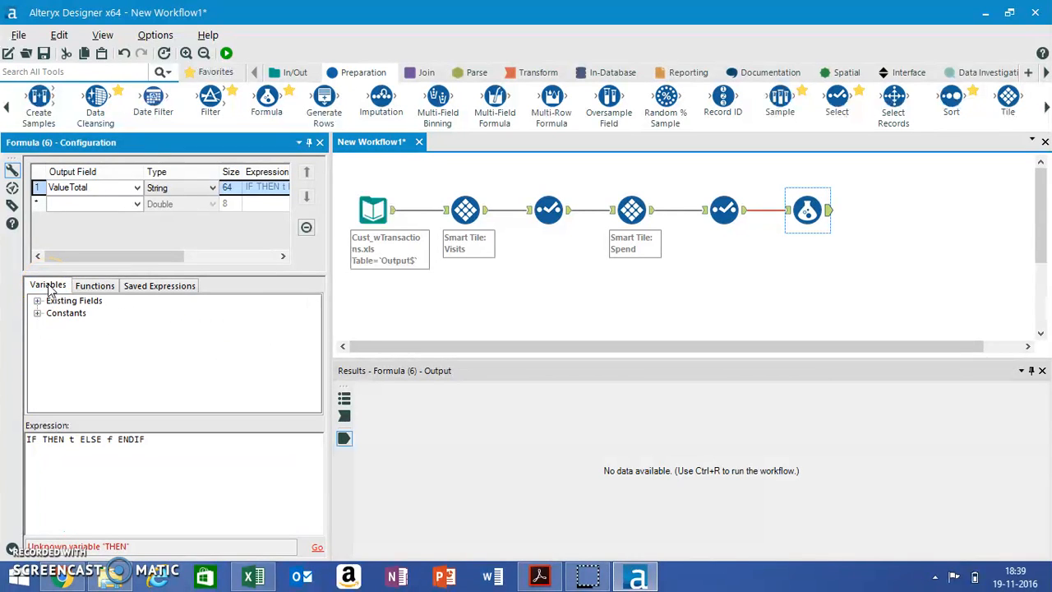
left_click(37, 301)
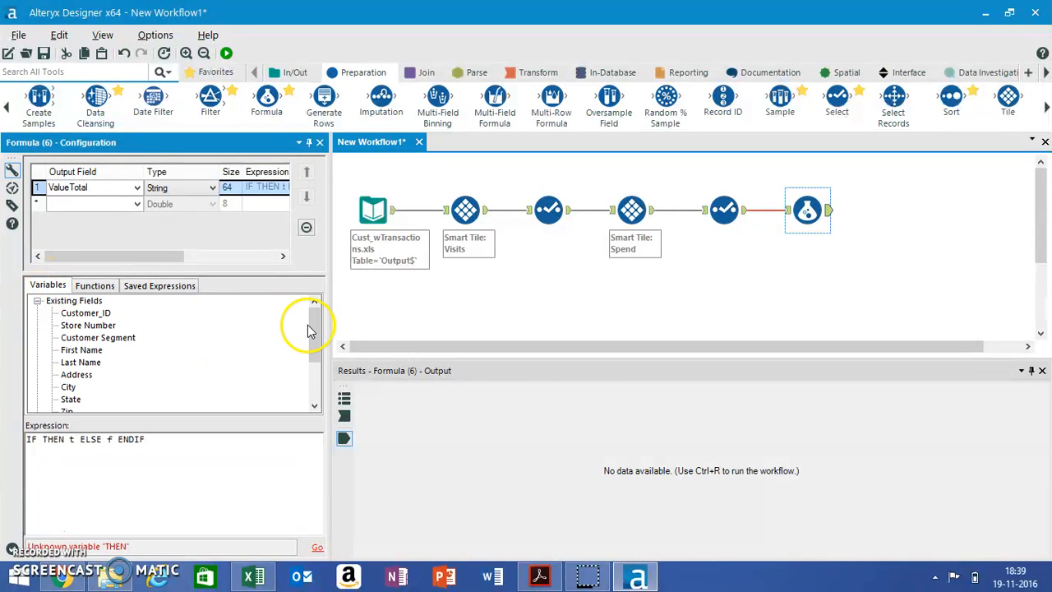
left_click_drag(319, 329, 319, 387)
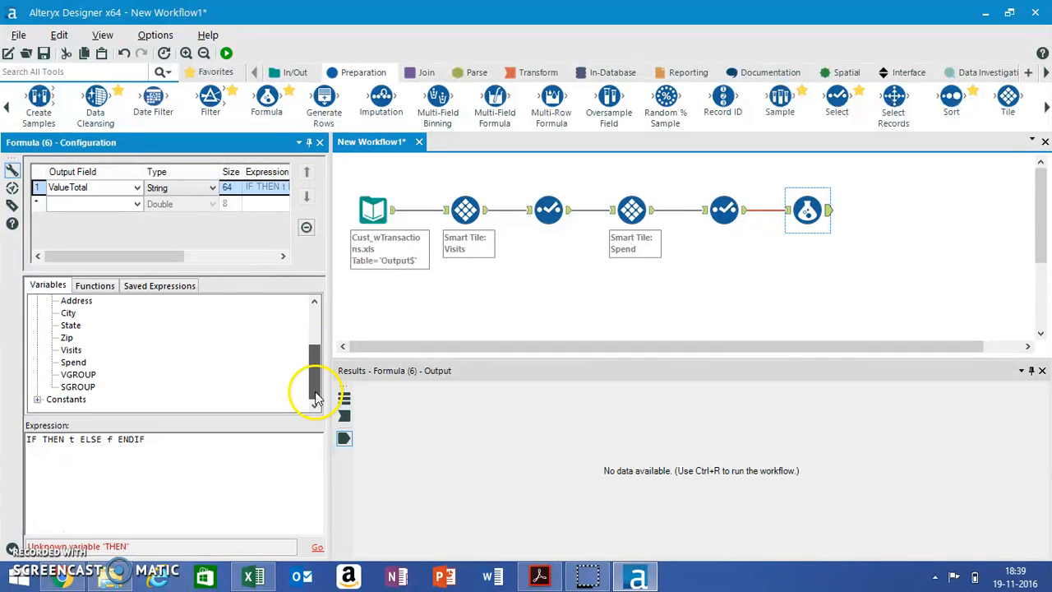
double_click(82, 375)
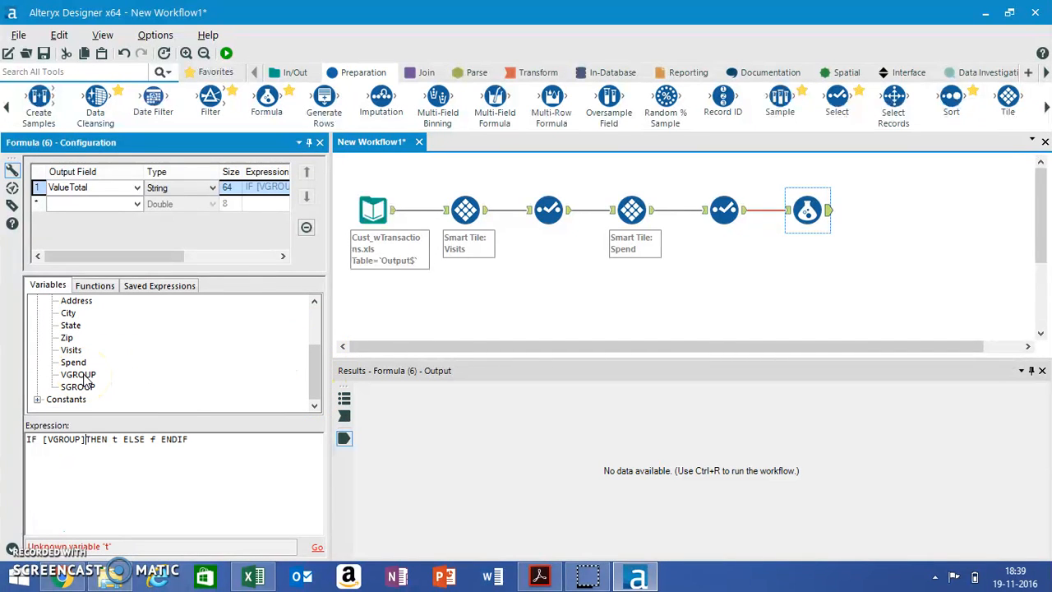
type("+")
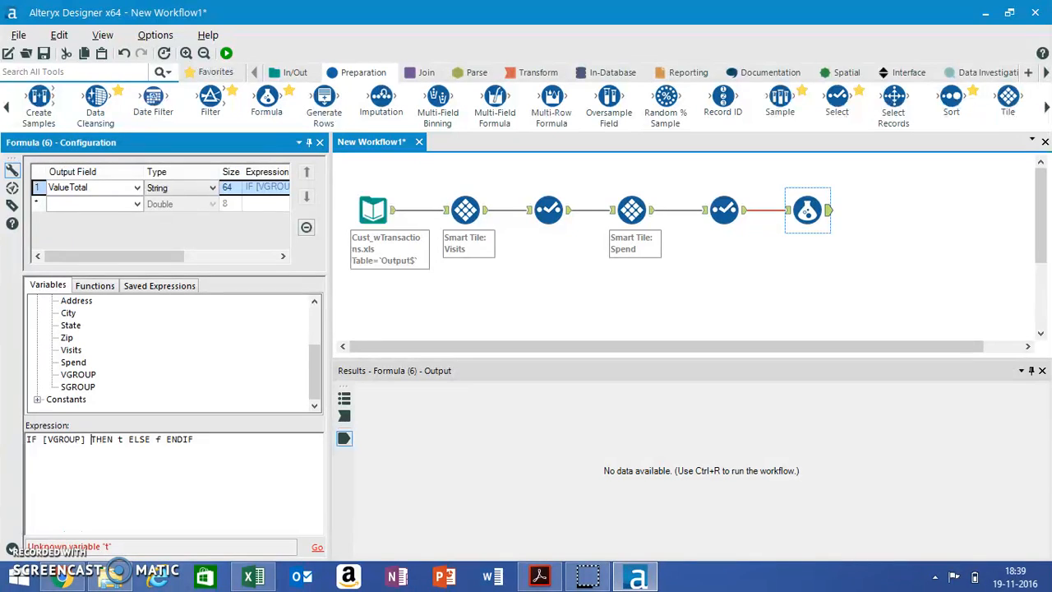
left_click(78, 386)
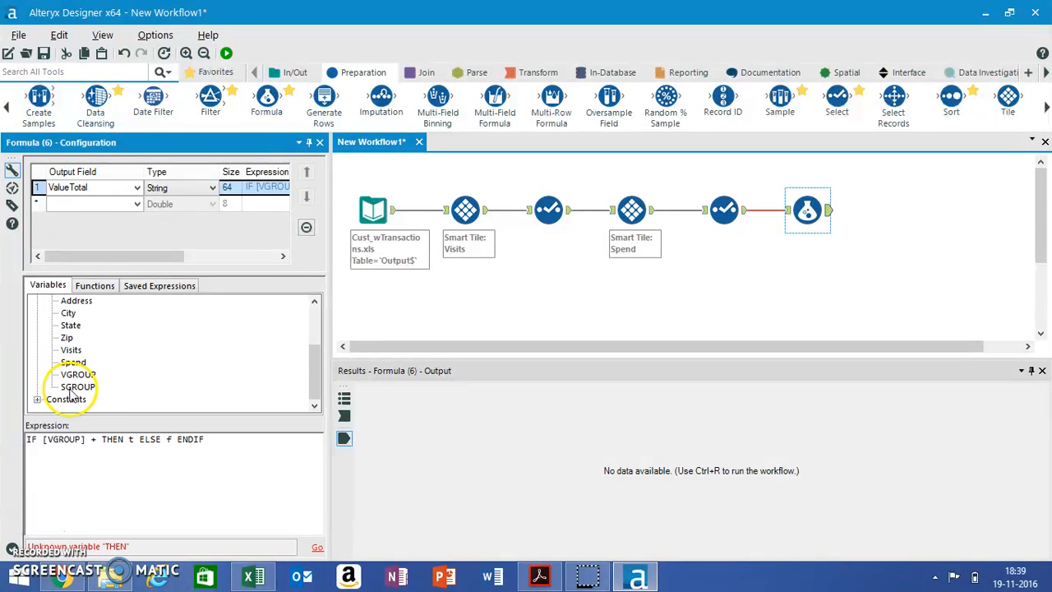
double_click(82, 388)
type(">")
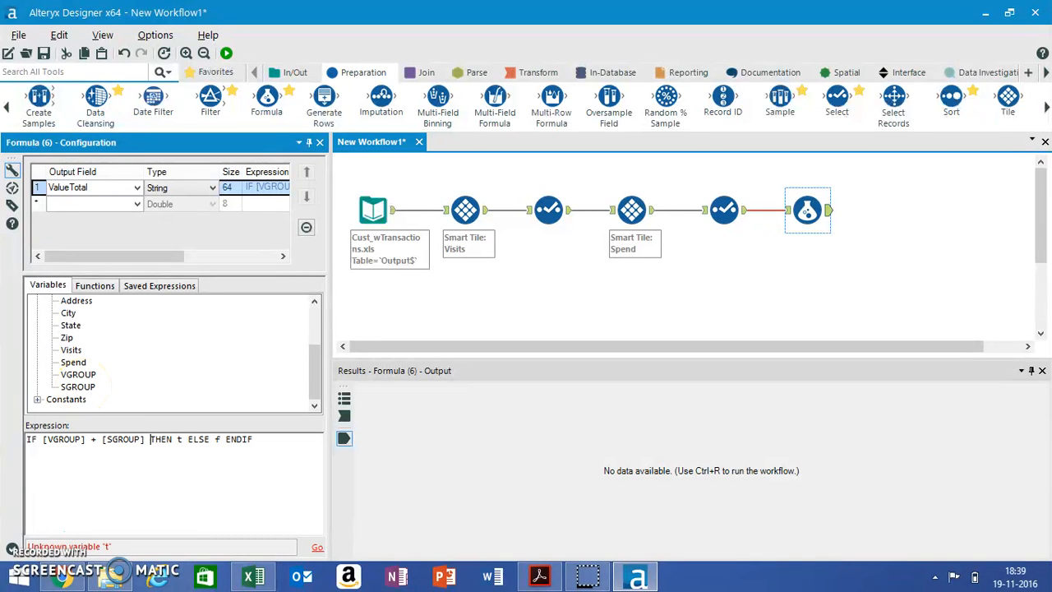
type(" 3")
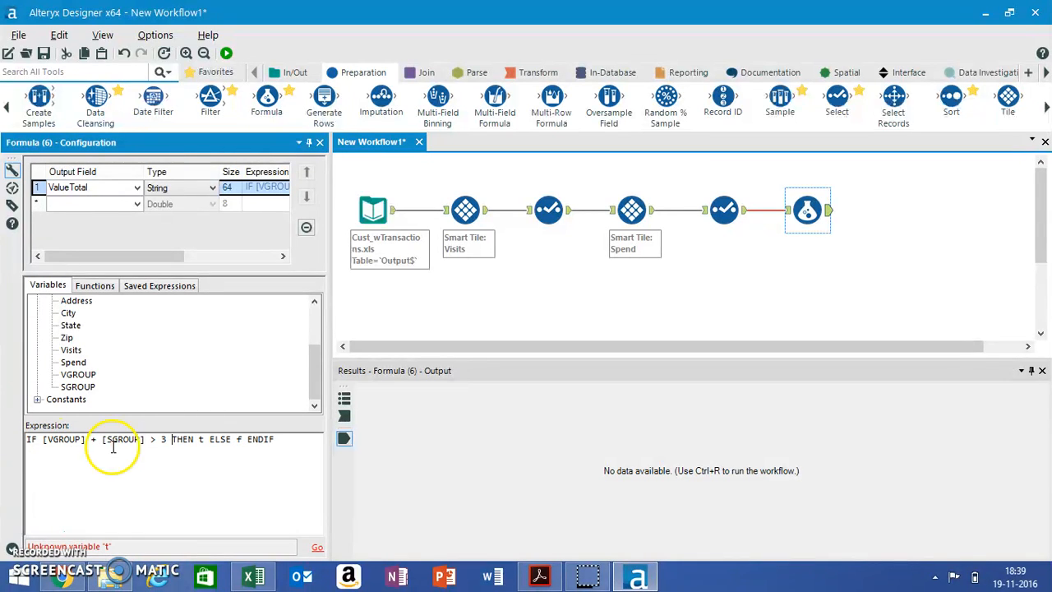
- Replace the placeholder t with HIGH and the placeholder f with LOW in the IF expression
left_click(211, 442)
key("BackSpace")
key("BackSpace")
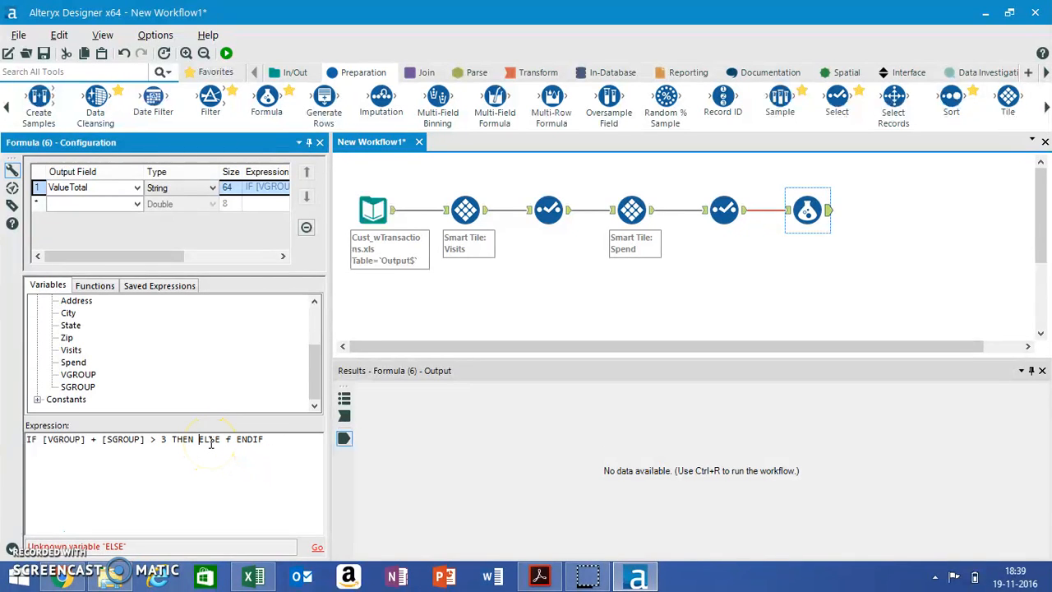
type("HIGH")
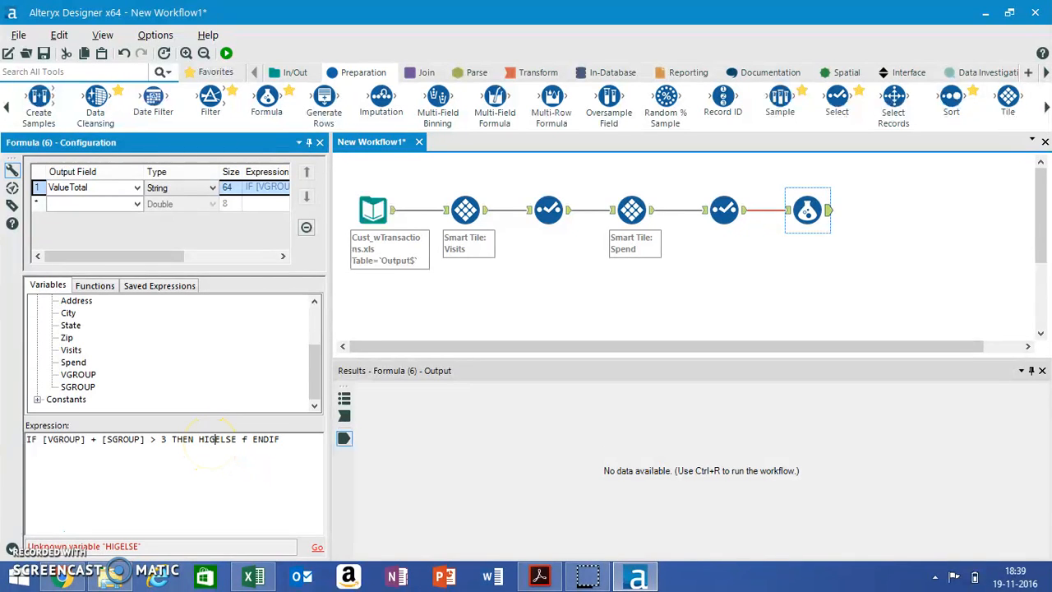
double_click(255, 438)
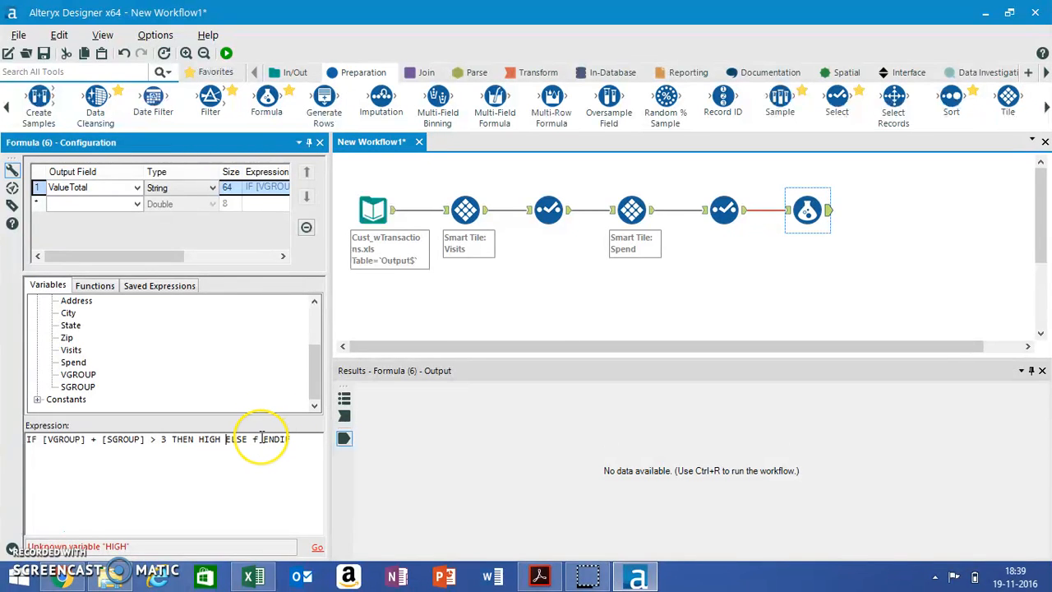
key("BackSpace")
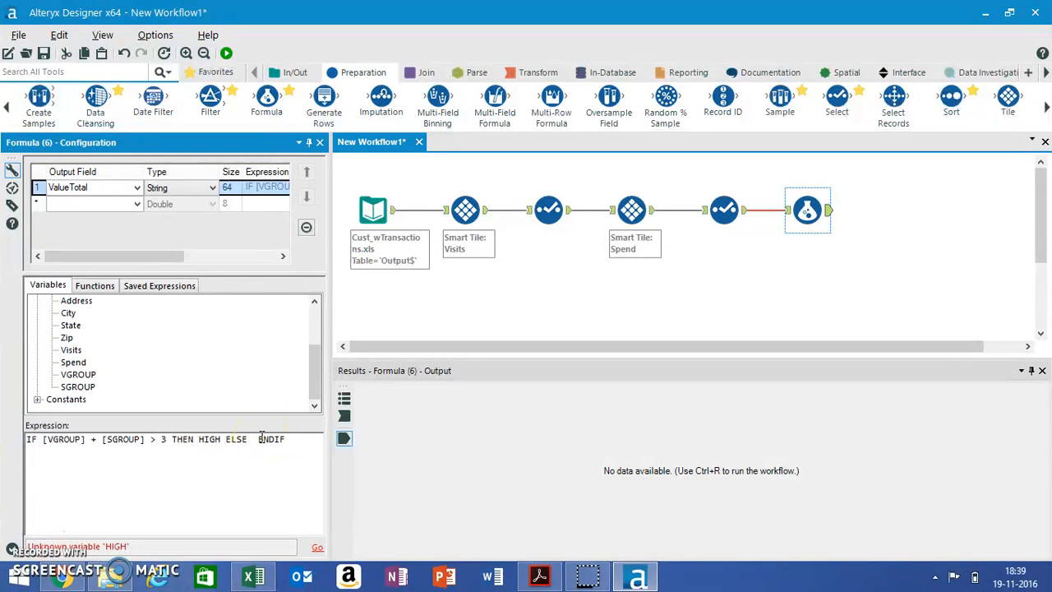
type("LOW")
- Enclose both HIGH and LOW in double quotes in the ValueTotal expression
left_click(222, 439)
type("\"")
key("Left")
key("Left")
key("Left")
key("Left")
key("Left")
type("\"")
left_click(282, 438)
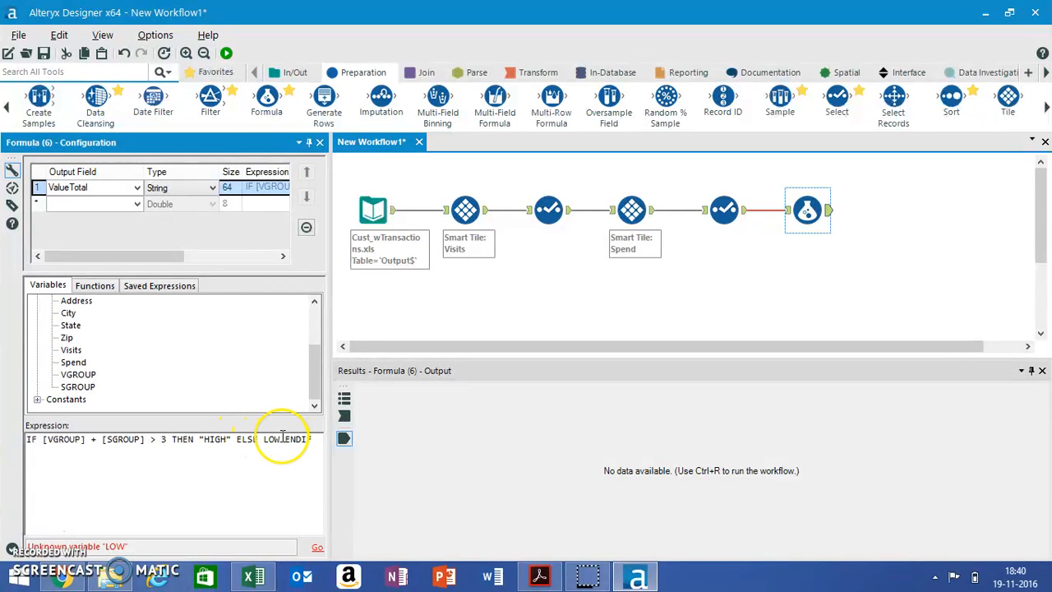
type("\"")
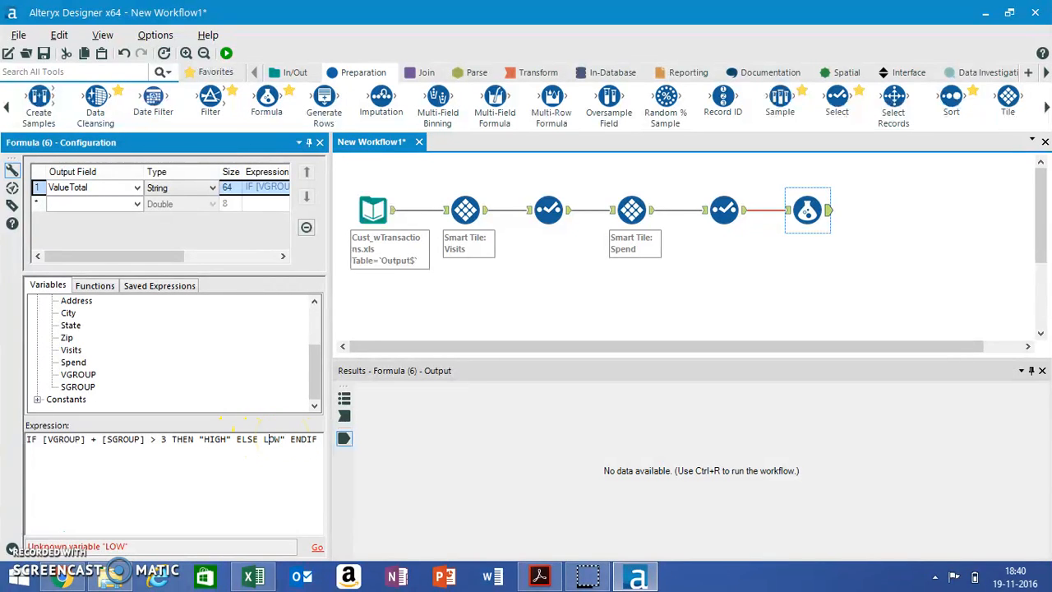
key("Left")
key("Left")
key("Left")
key("Left")
type("\"")
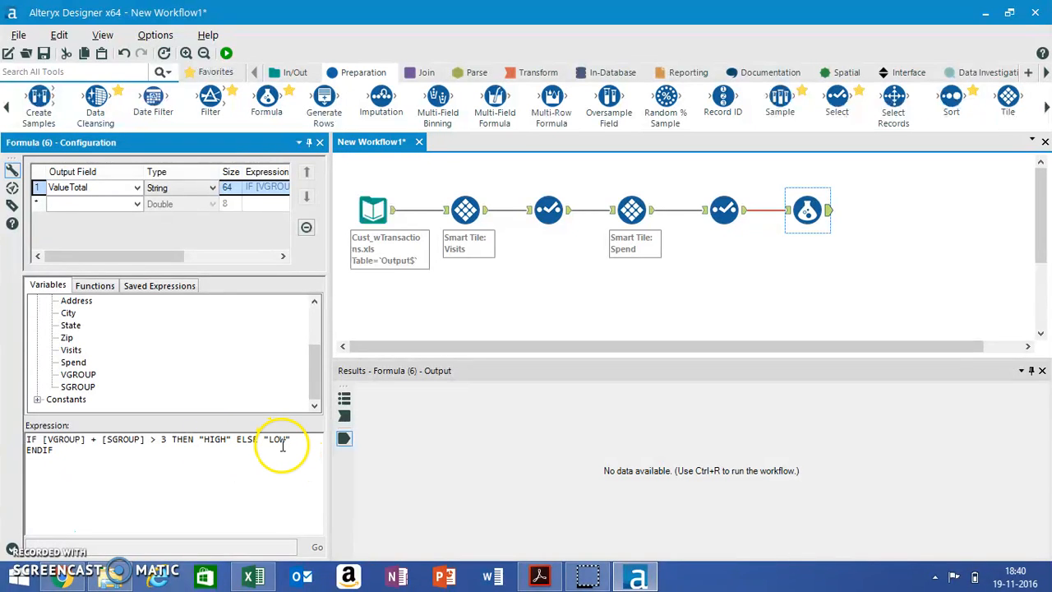
- Run the workflow and check the ValueTotal column against VGROUP and SGROUP in the Formula tool's output
left_click(226, 54)
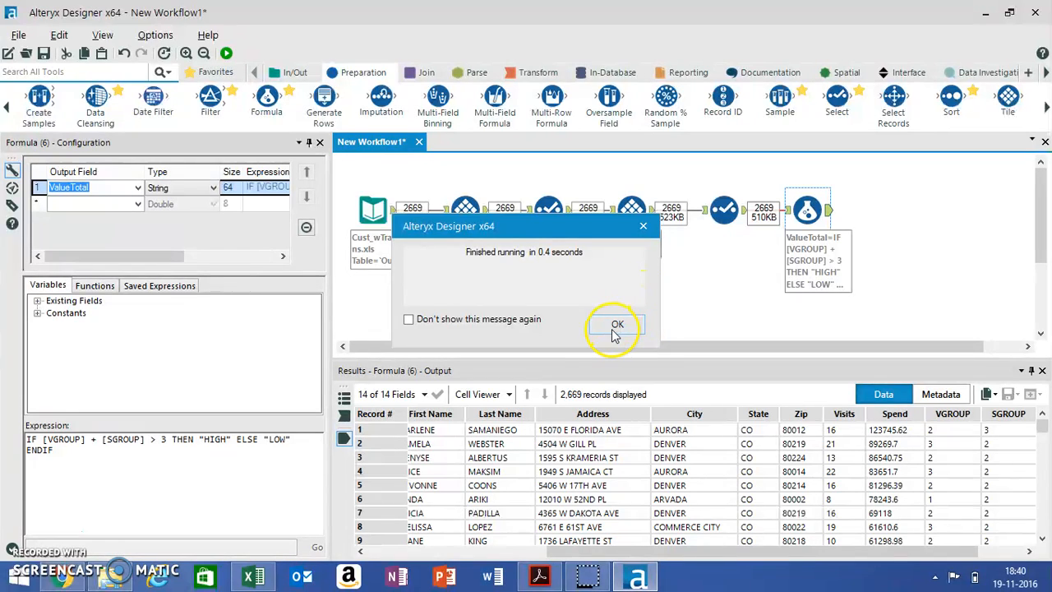
left_click(617, 326)
left_click_drag(764, 555, 852, 555)
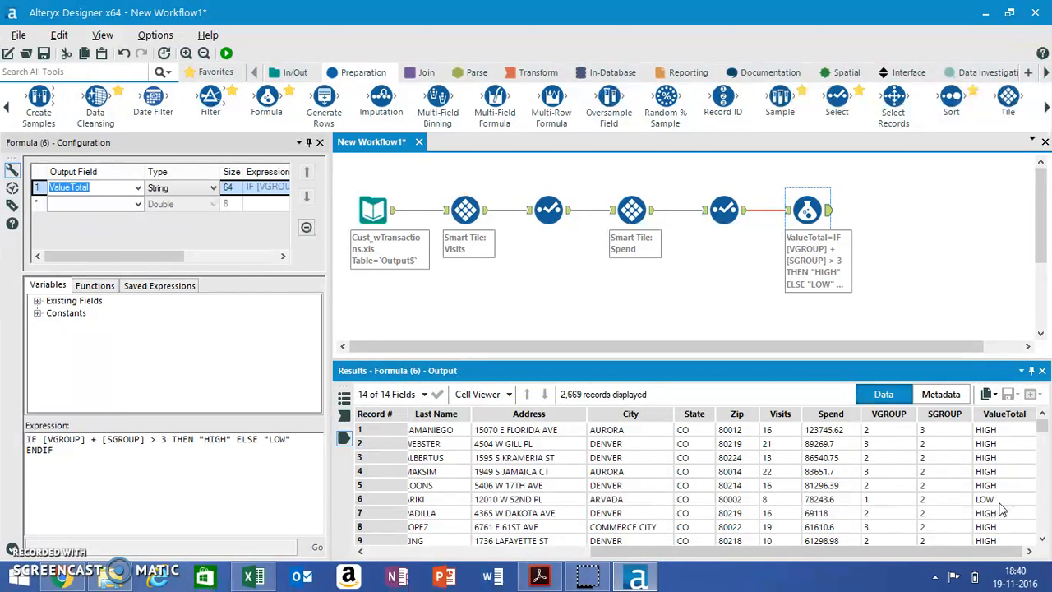
left_click(35, 545)
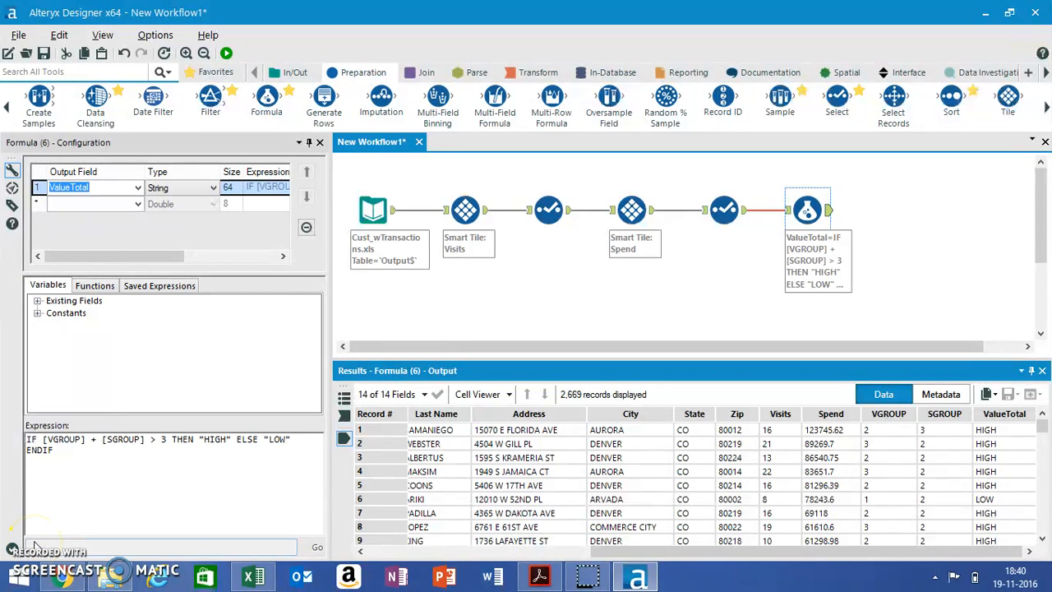